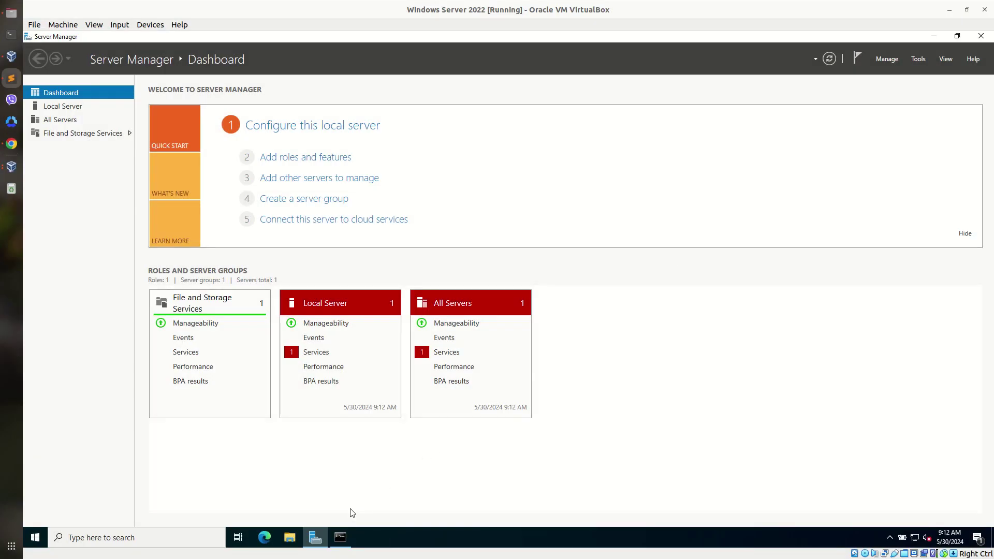
Run ipconfig in Command Prompt, showing Ethernet at 192.168.56.106 and Ethernet 2 at 10.0.2.15, then enter ipconfig /all.
click(30, 539)
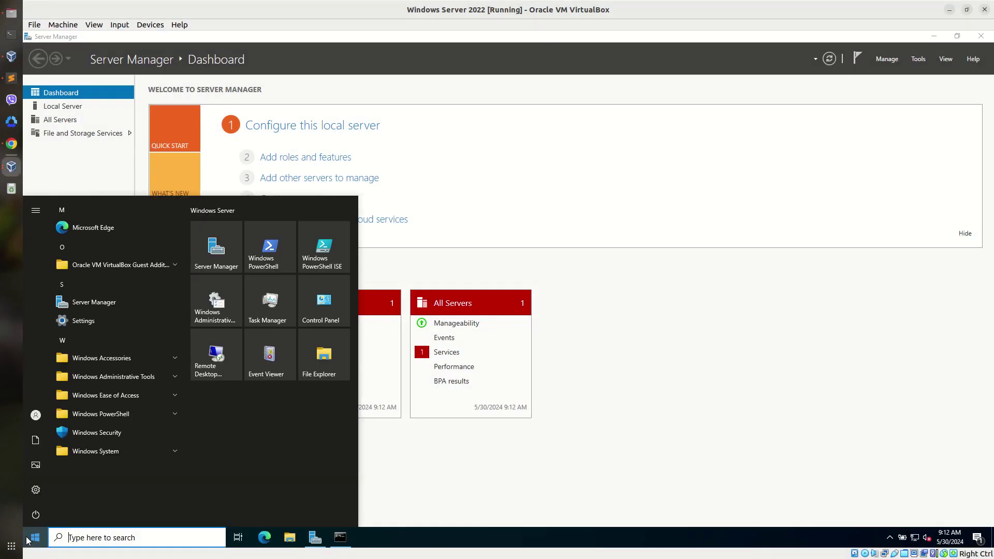
click(340, 538)
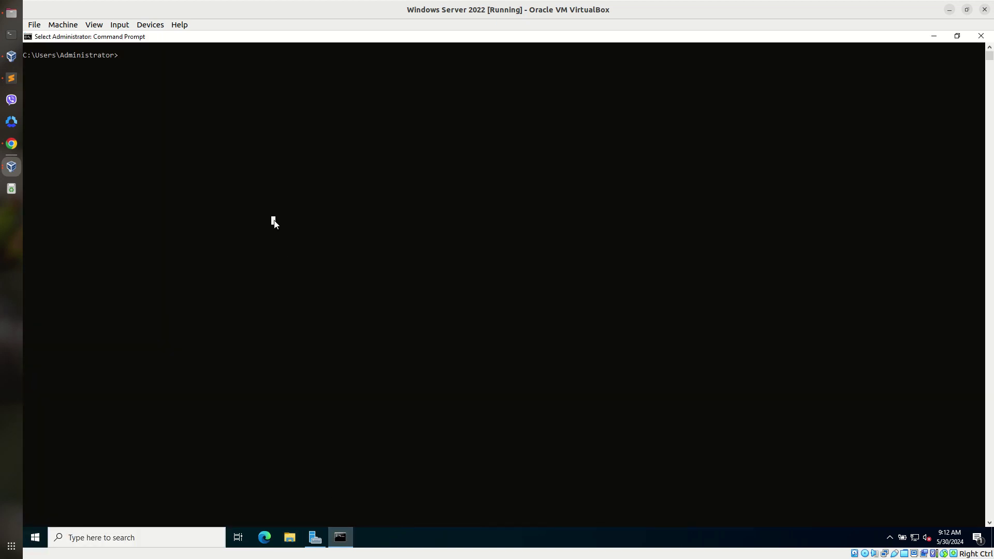
text(i)
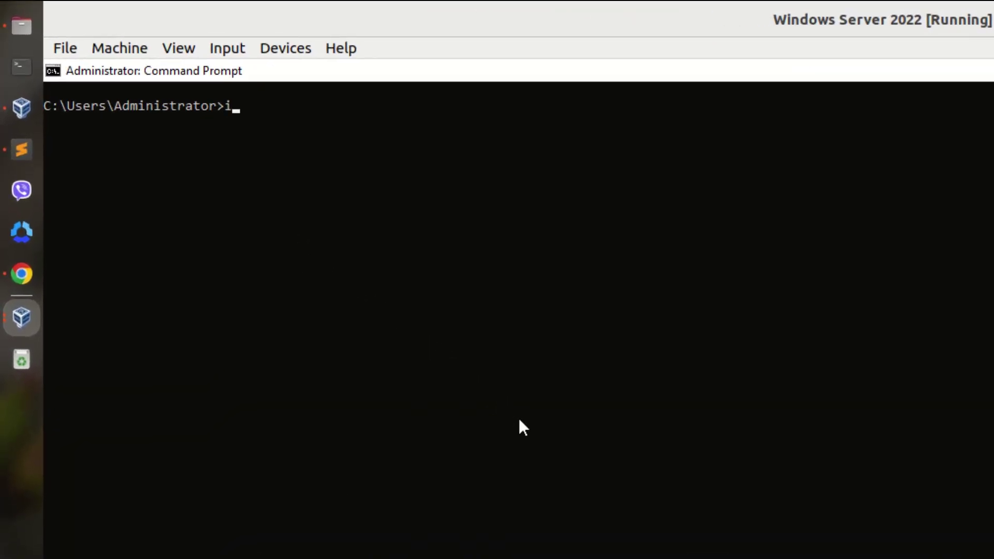
text(pconfig)
key(Return)
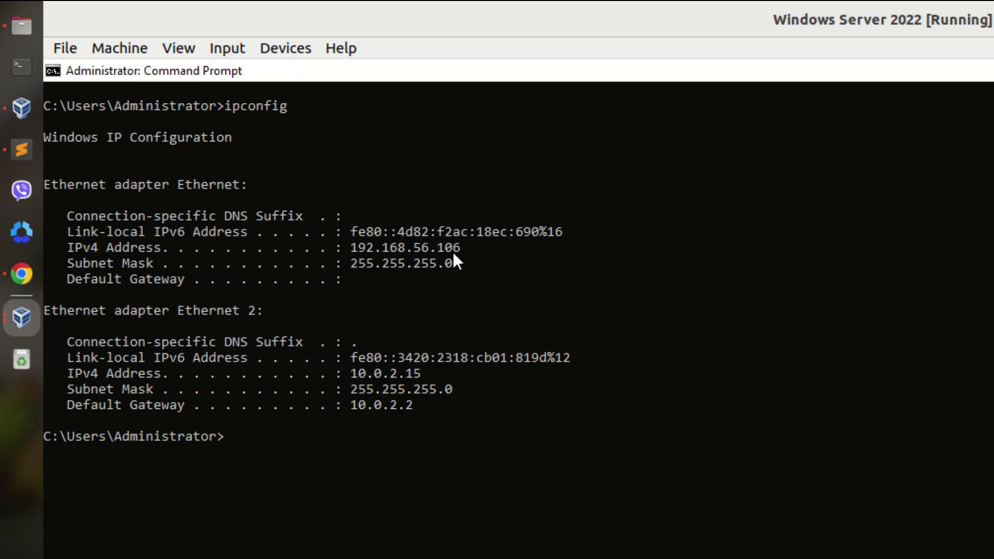
click(362, 426)
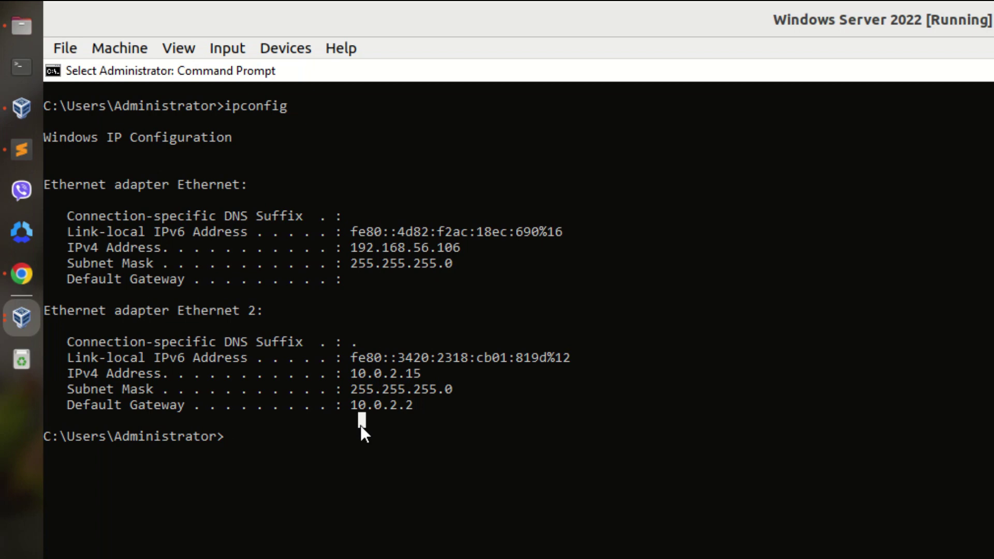
text(ipconfig /a)
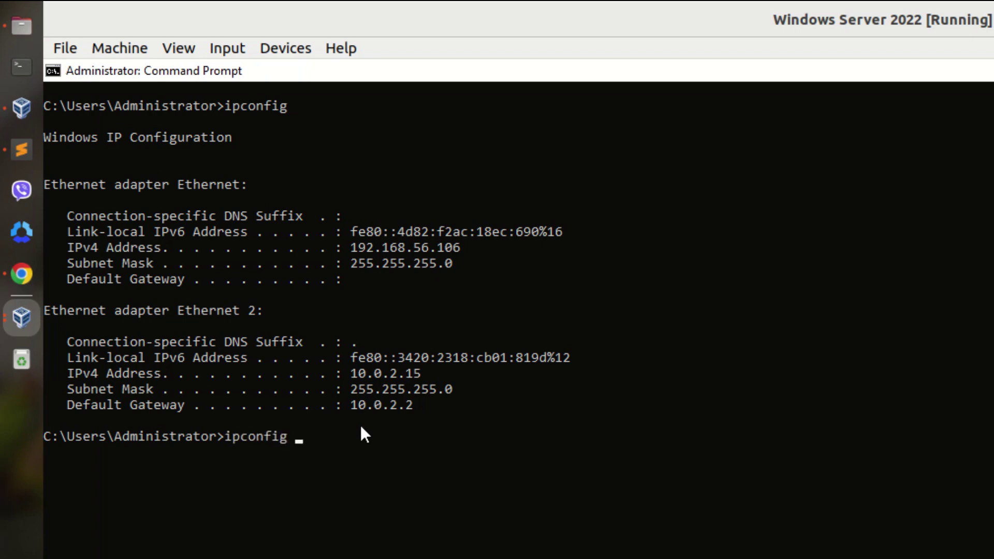
text(ll)
key(Return)
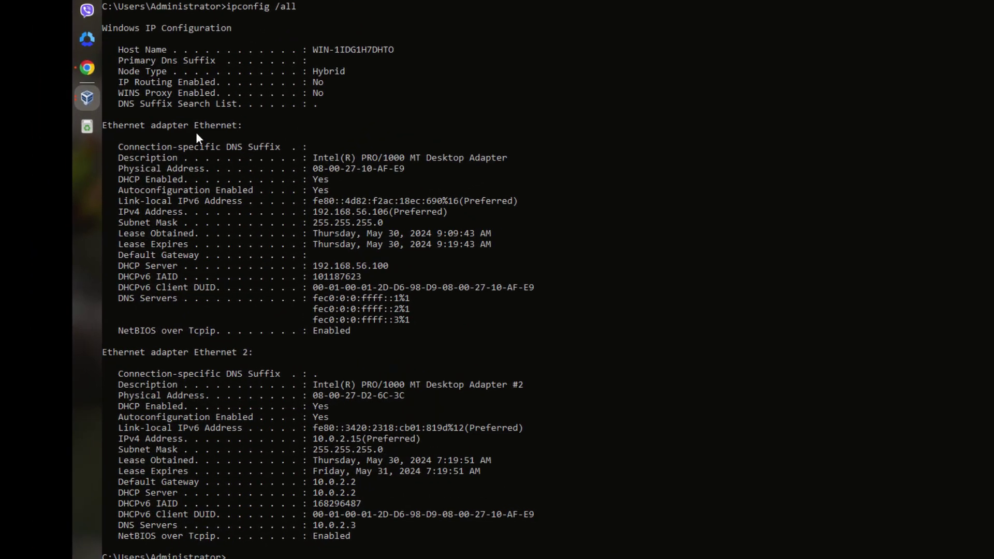
drag(103, 125, 236, 129)
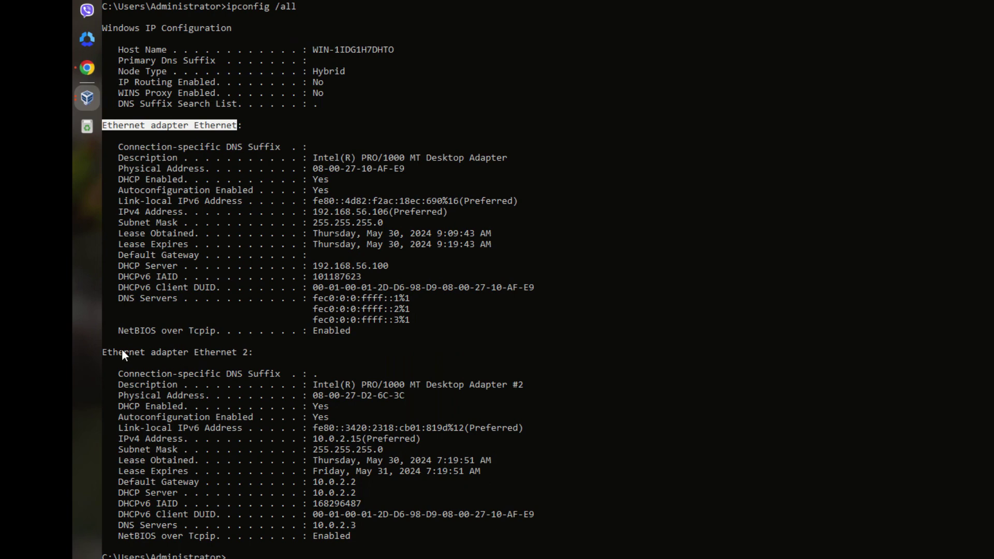
drag(123, 352, 252, 352)
scroll(379, 145, up, 5)
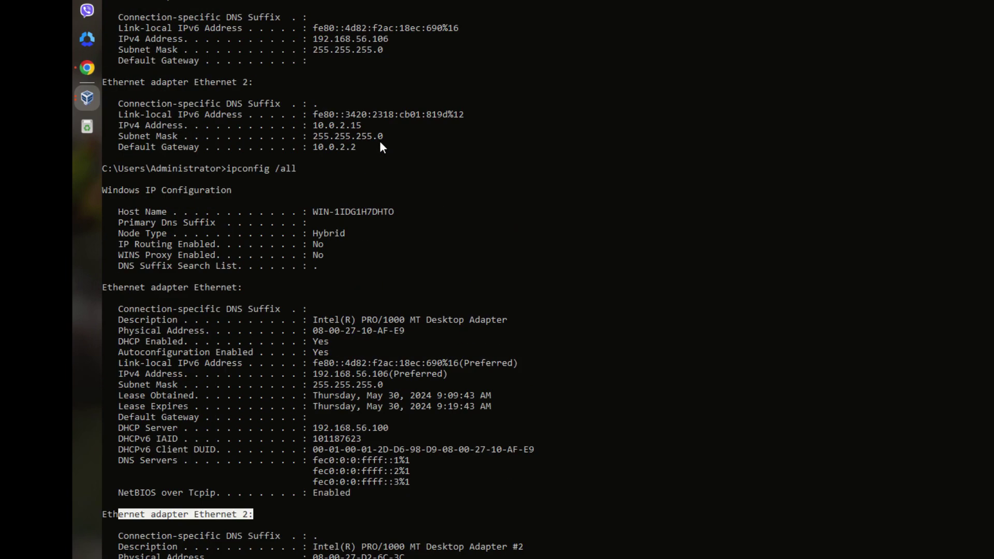
scroll(381, 147, up, 1)
drag(310, 49, 367, 50)
drag(308, 134, 365, 150)
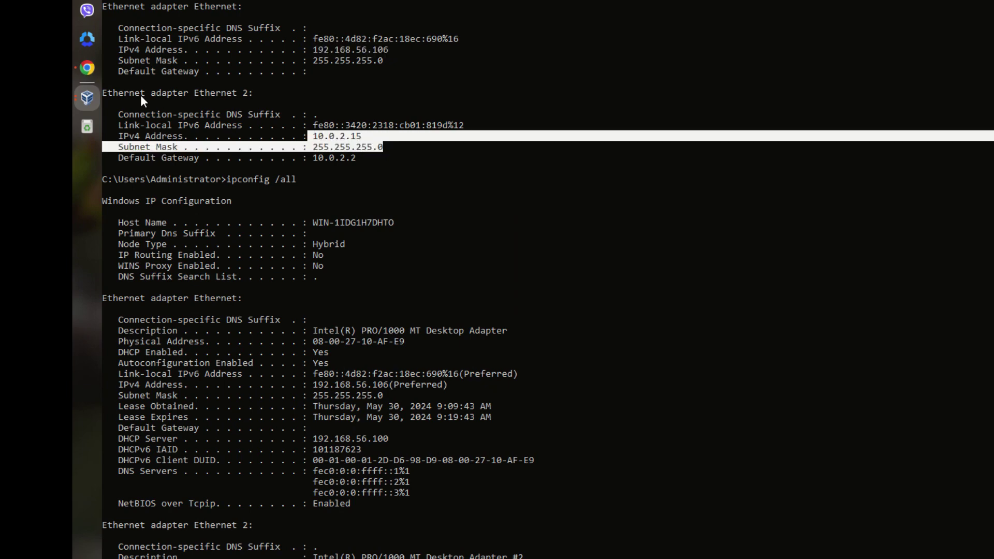
drag(139, 94, 460, 164)
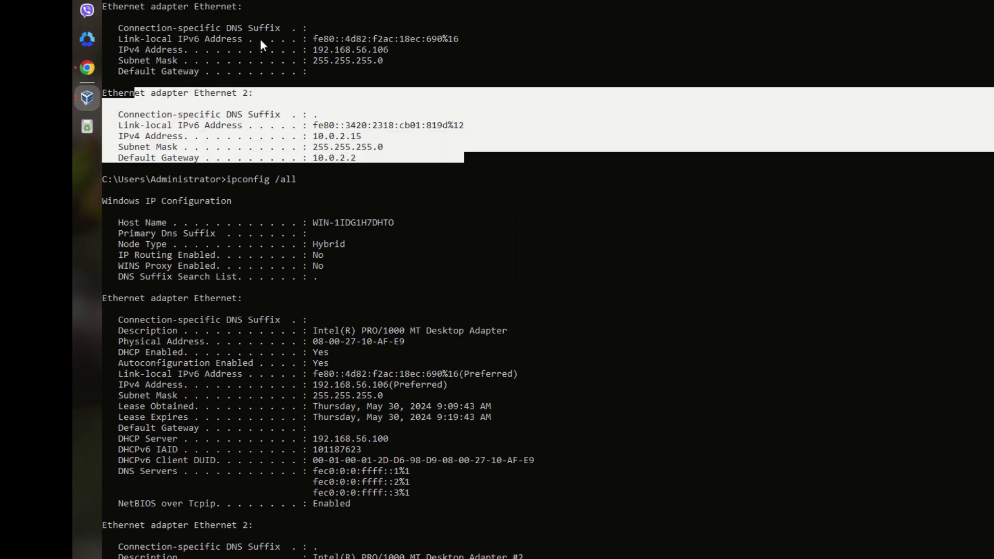
click(435, 143)
drag(118, 2, 384, 60)
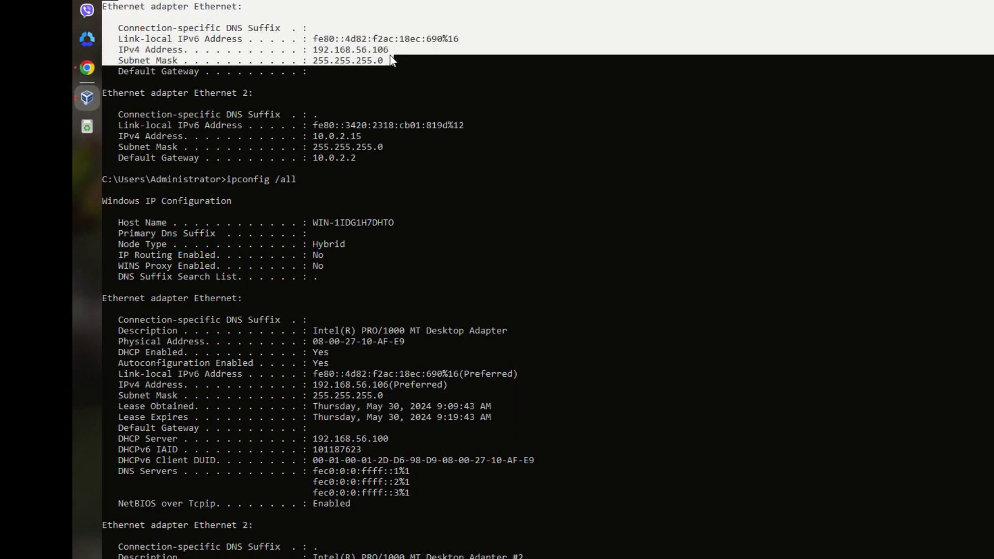
click(346, 222)
scroll(346, 222, down, 4)
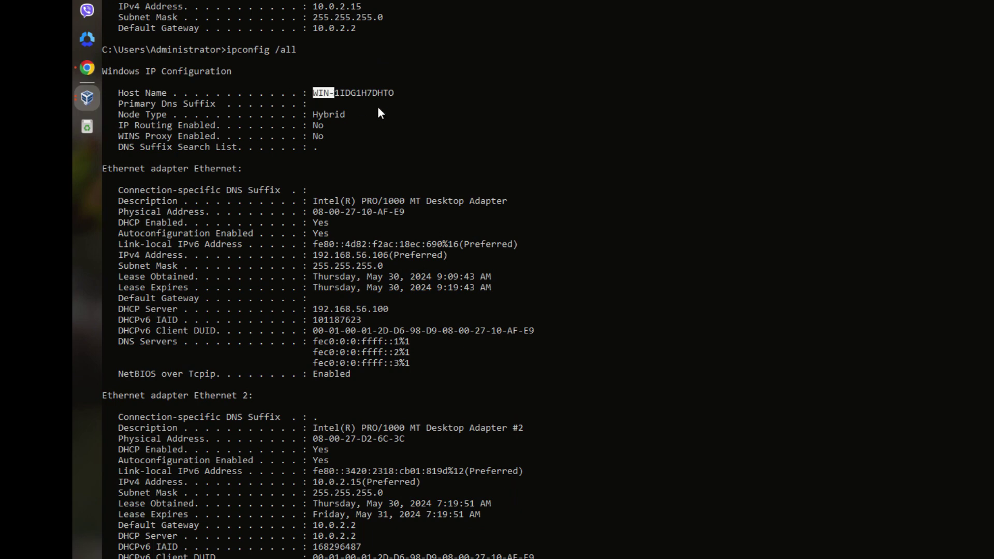
drag(425, 94, 281, 104)
click(358, 201)
double_click(360, 199)
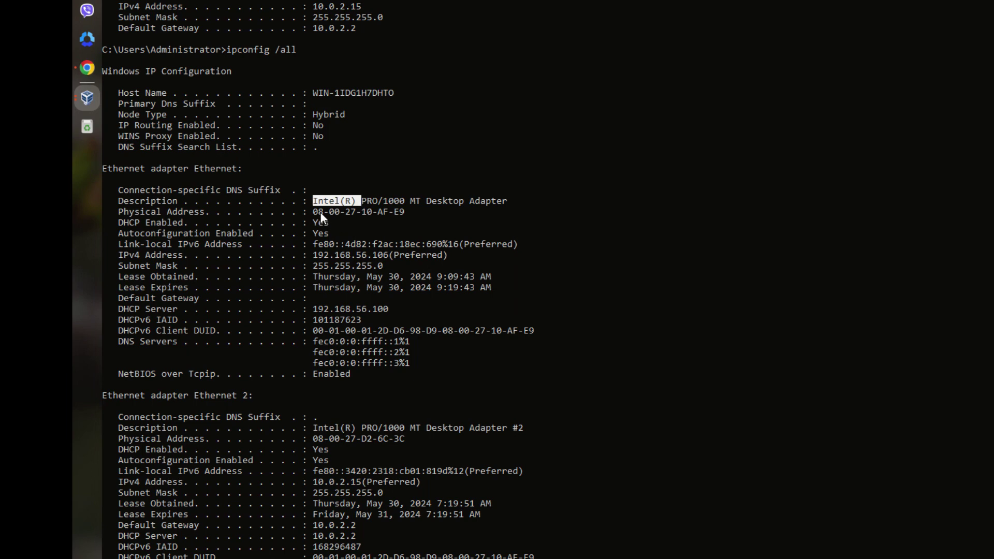
drag(321, 213, 316, 224)
click(326, 233)
drag(135, 222, 257, 221)
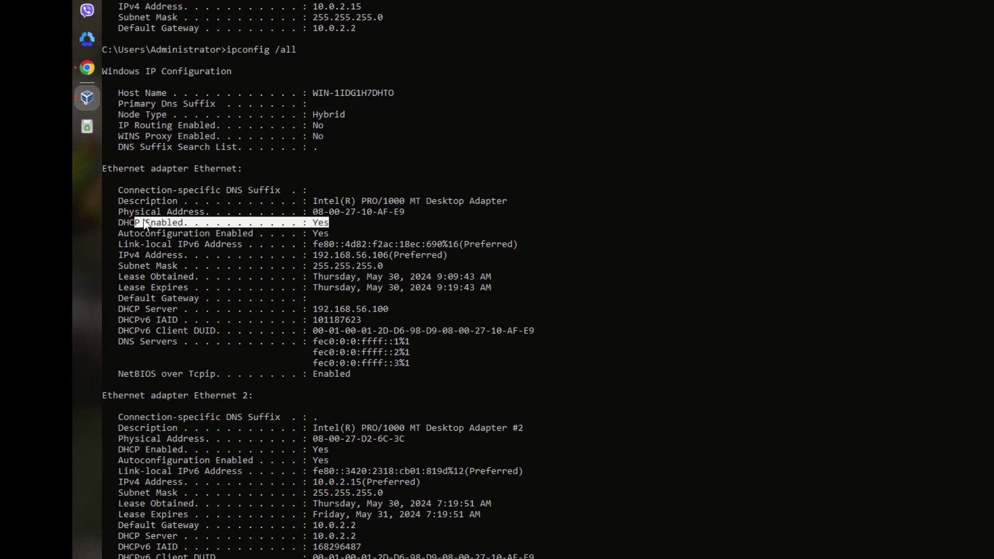
scroll(359, 261, down, 5)
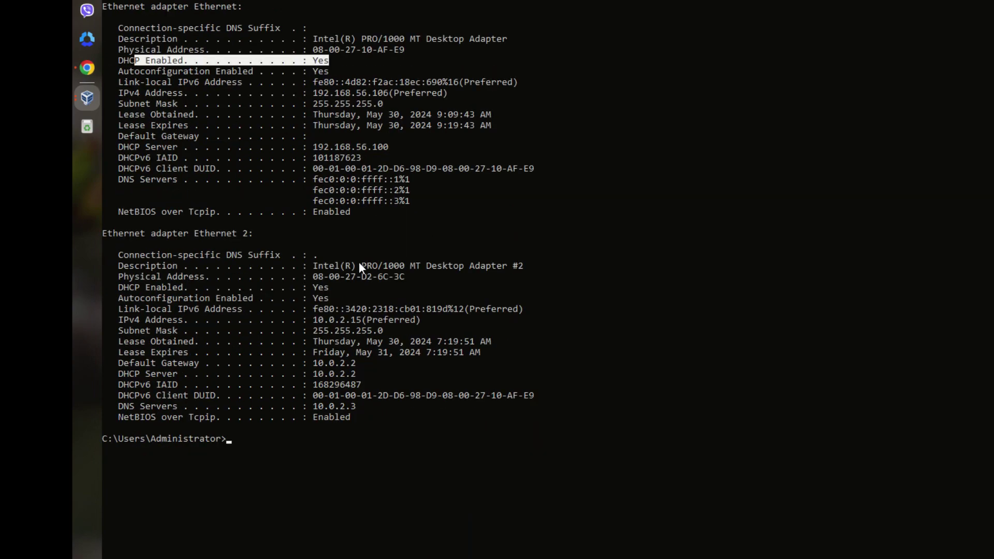
scroll(359, 262, up, 6)
scroll(359, 261, up, 2)
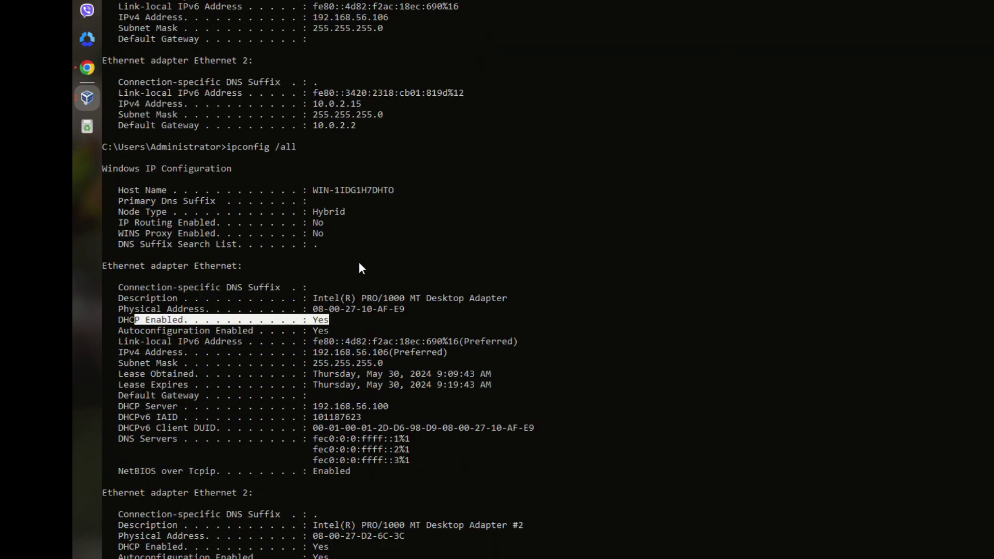
drag(312, 14, 386, 20)
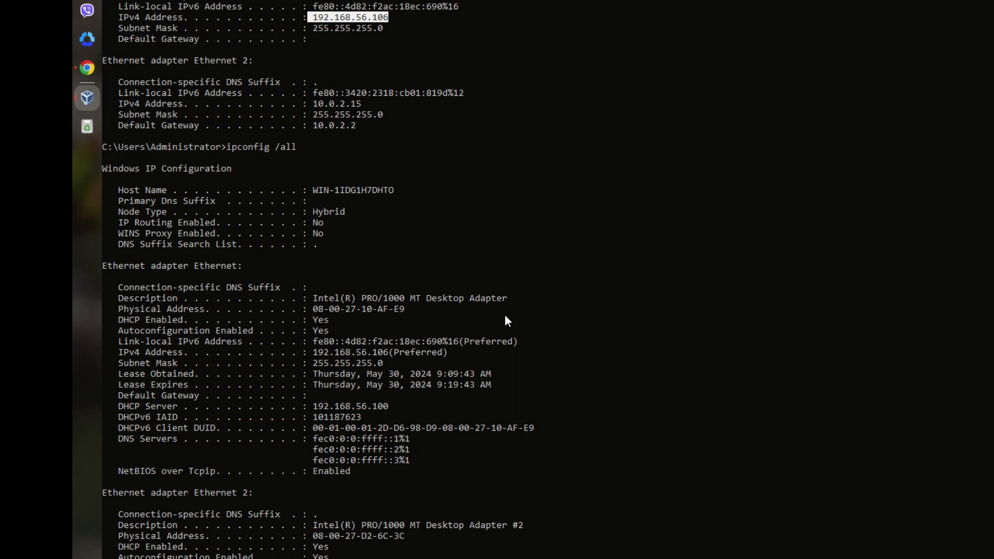
Run ping -a 192.168.56.120, getting destination host unreachable replies from 192.168.56.1, and copy the address.
scroll(506, 319, down, 12)
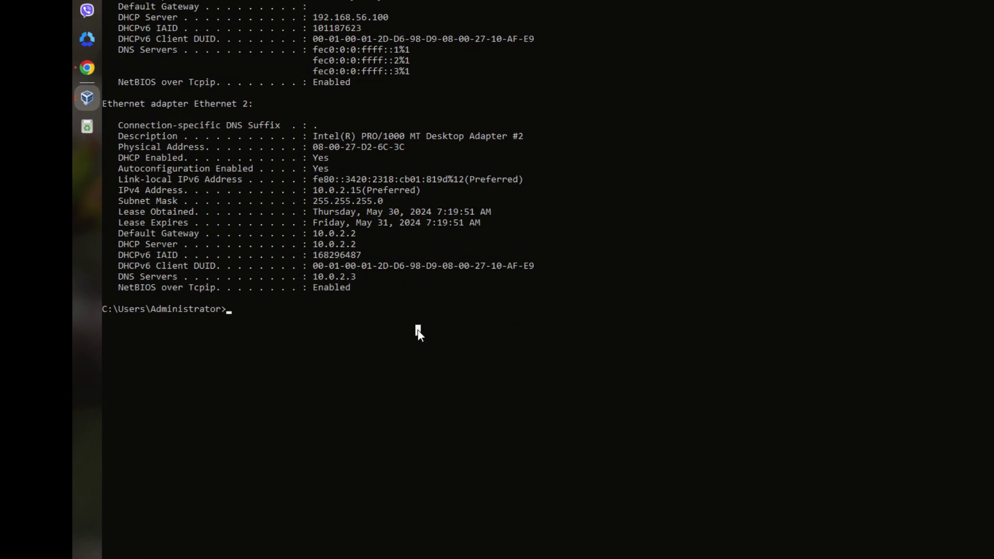
text(ping -a 192.168.56.120)
key(Return)
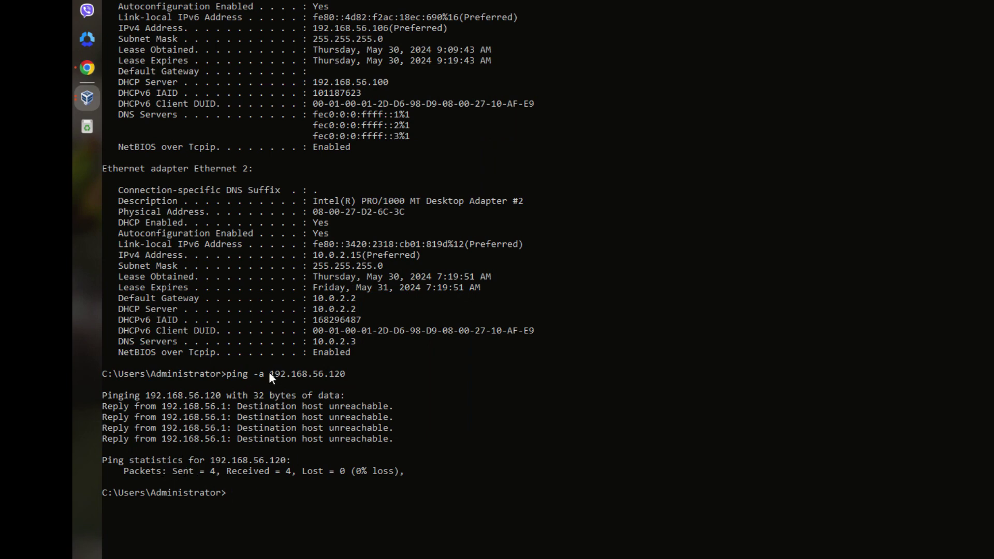
drag(265, 374, 343, 371)
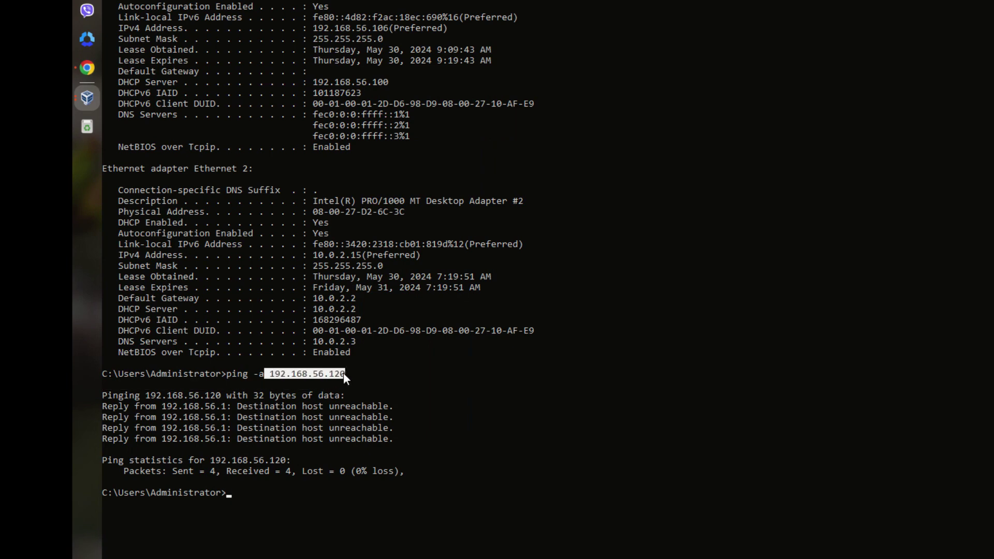
right_click(266, 508)
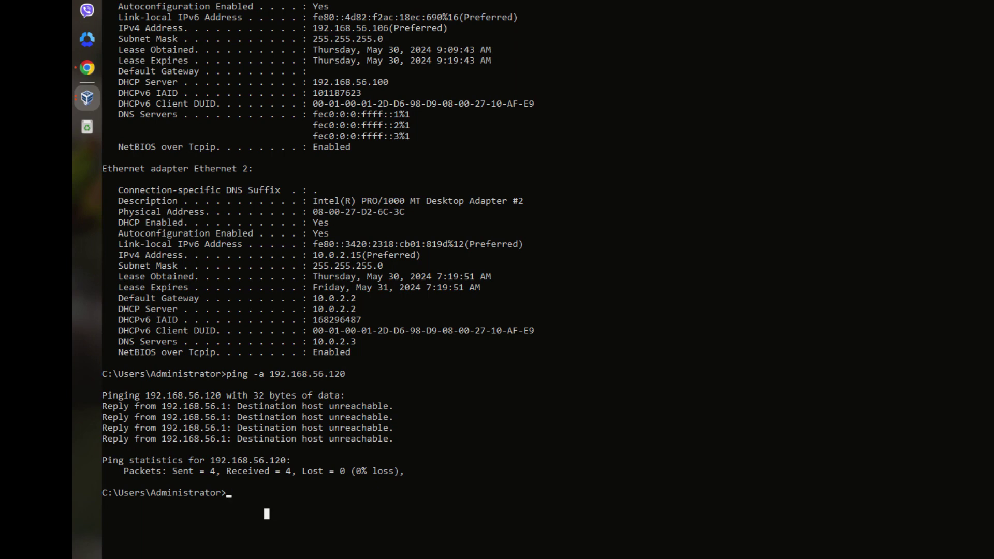
Run arp -a | more to list ARP entries 192.168.56.1, 192.168.56.100 and 192.168.56.112.
text(arp)
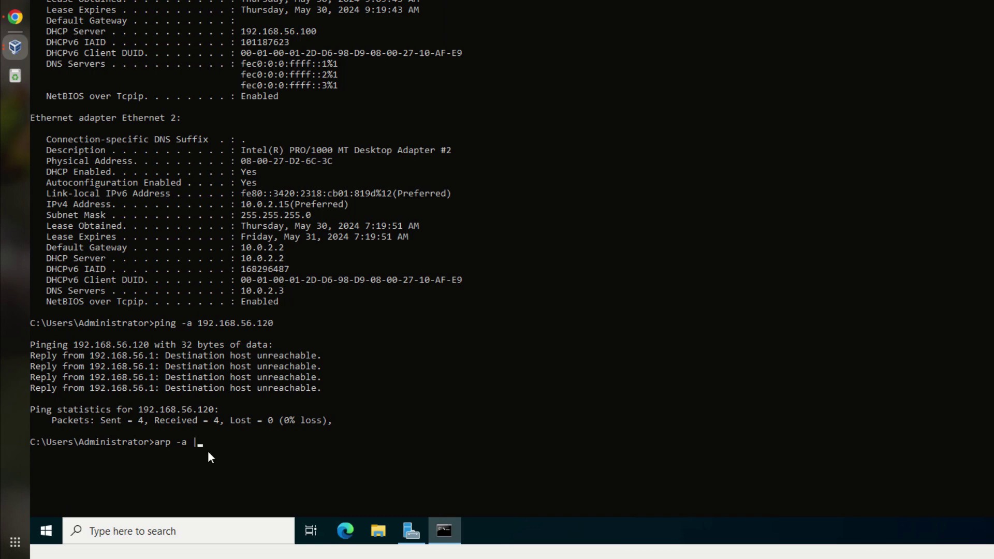
text(-a | more)
key(Return)
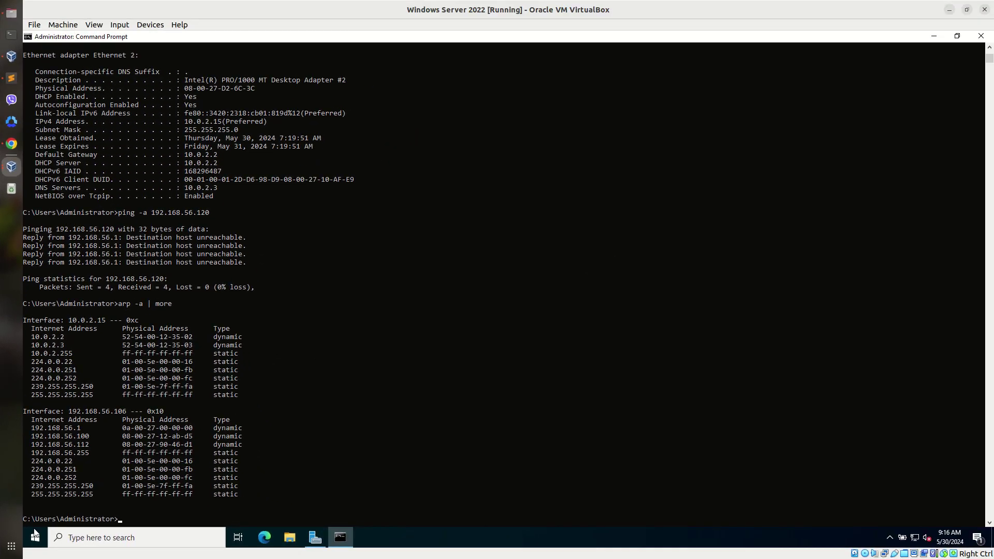
Open the Ethernet adapter's properties from Control Panel's Network Connections and select Internet Protocol Version 4 (TCP/IPv4).
click(34, 536)
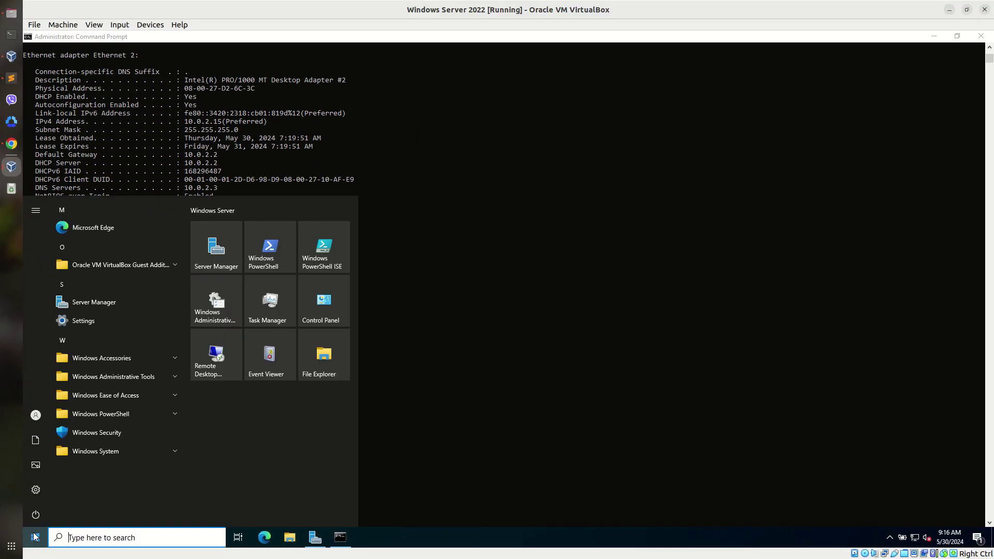
text(cont)
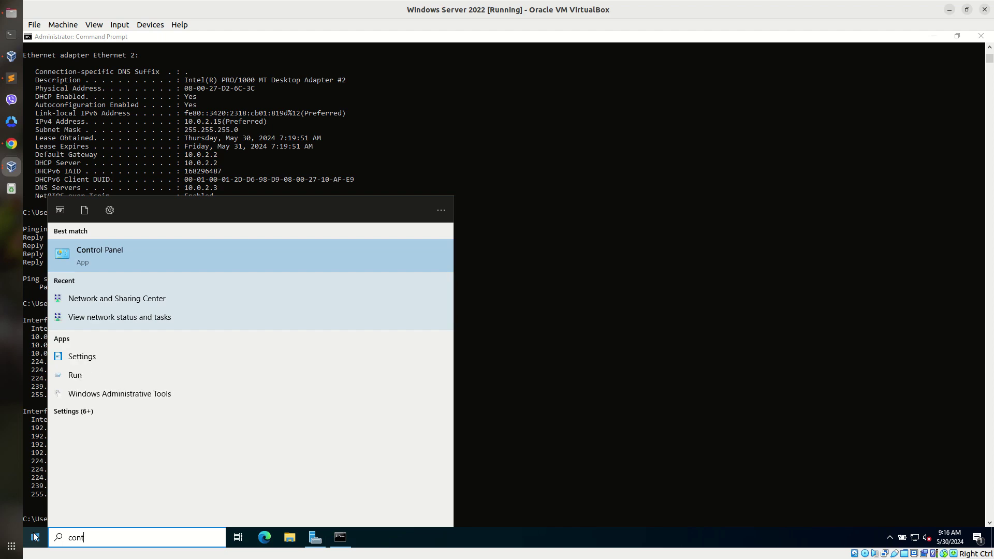
key(Return)
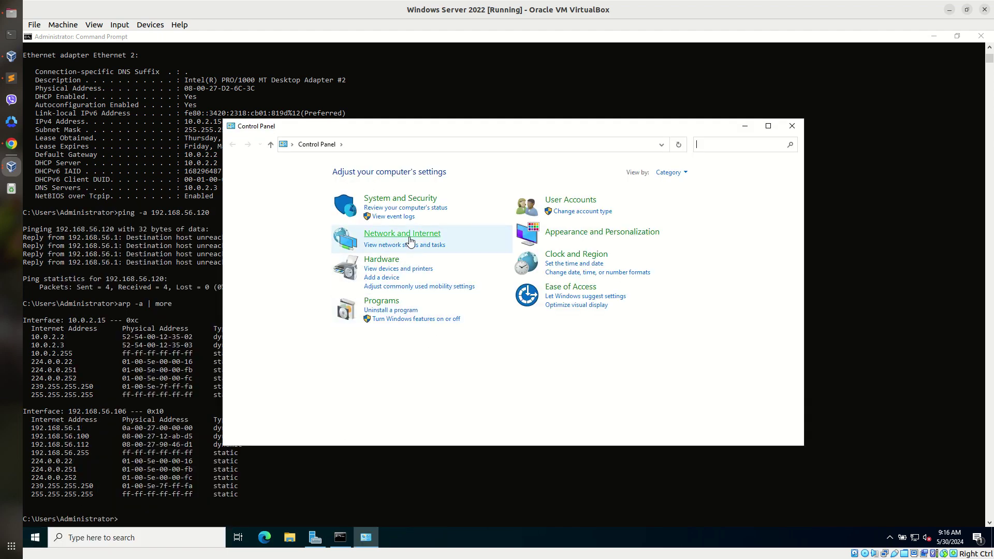
click(410, 236)
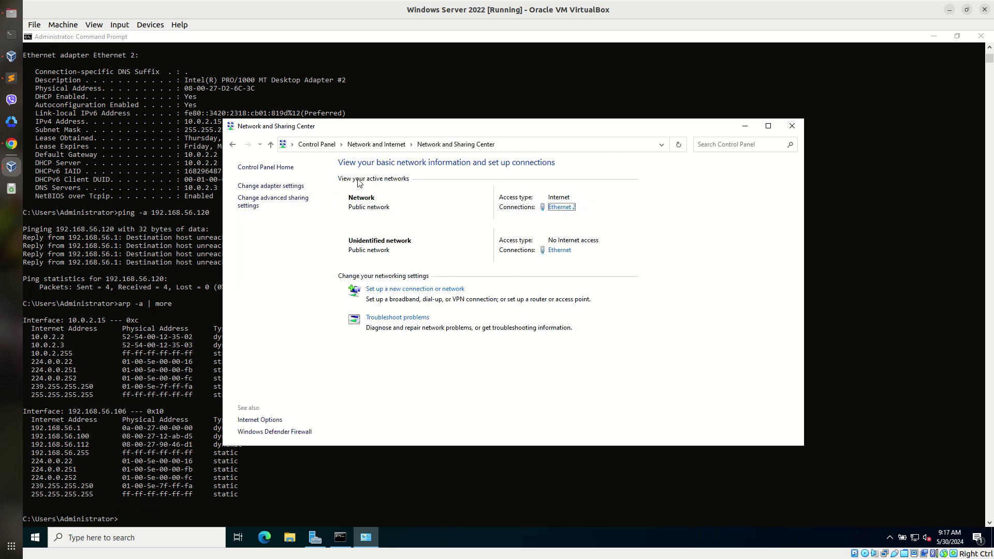
click(281, 187)
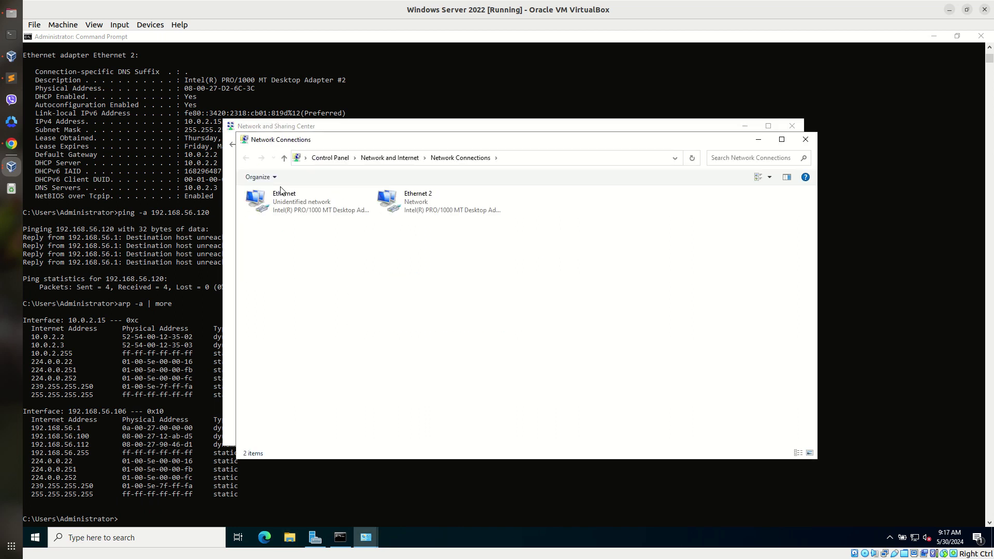
click(293, 203)
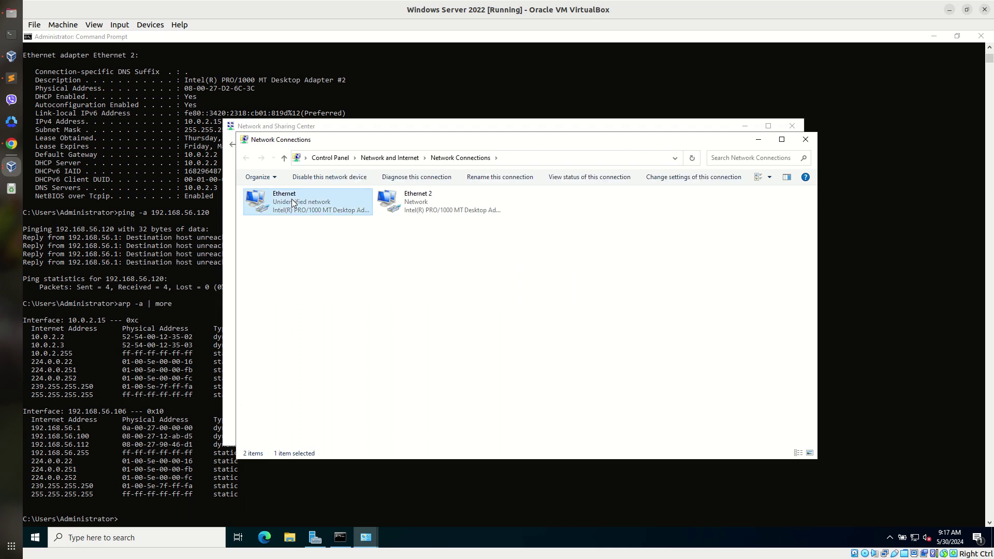
right_click(293, 203)
click(334, 297)
click(336, 296)
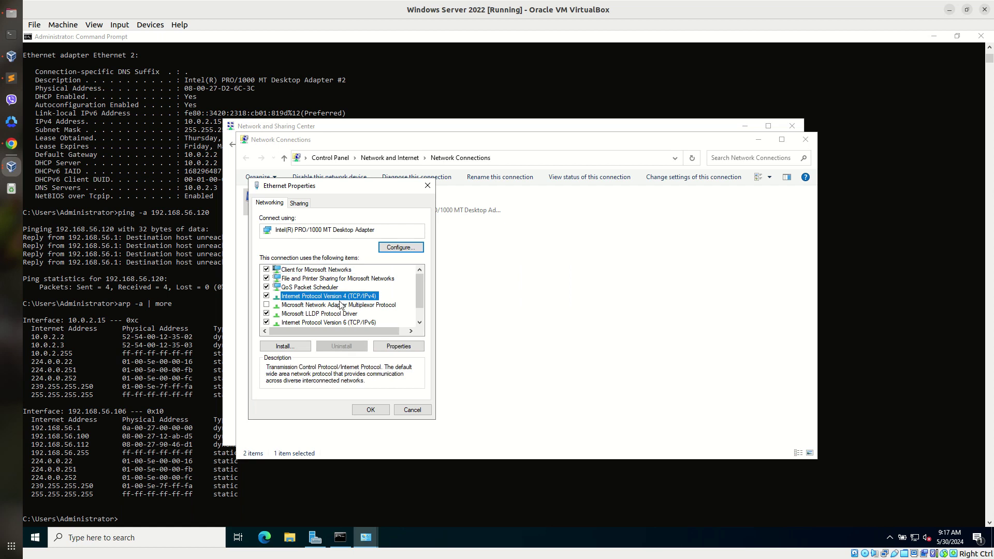
Set IPv4 to static 192.168.56.120, mask 255.255.255.0, gateway 192.168.56.1, DNS 8.8.8.8, and confirm both dialogs.
double_click(339, 299)
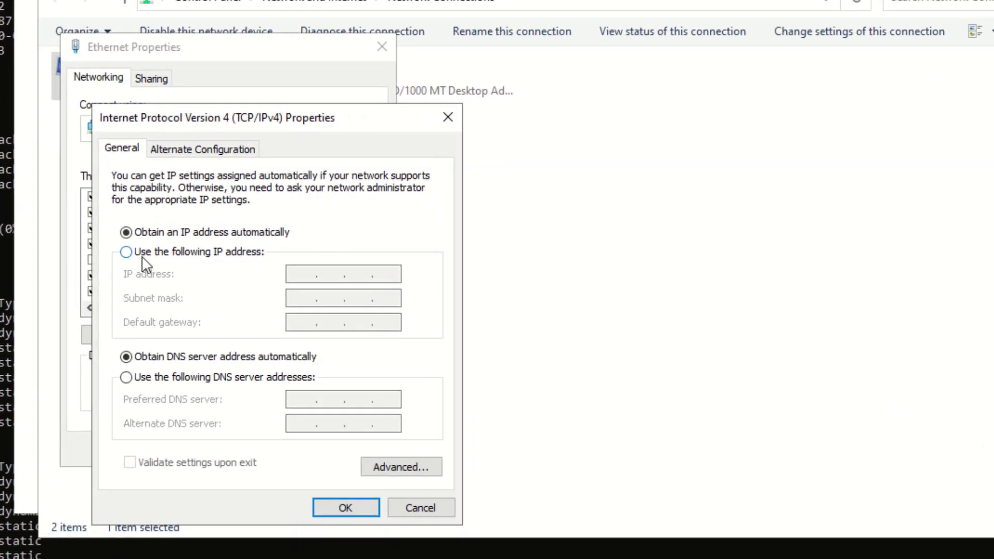
click(126, 252)
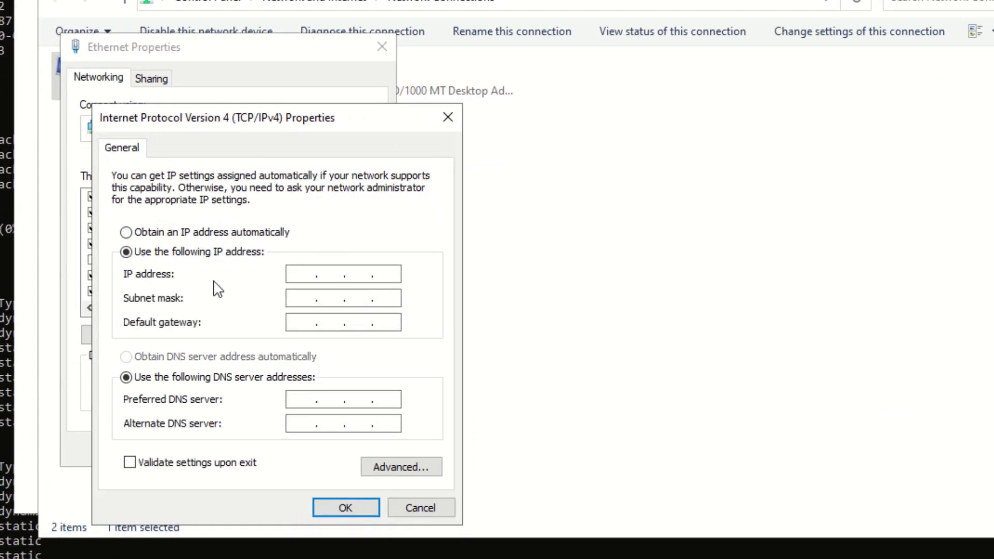
click(309, 276)
text(192.168.56.120)
key(Tab)
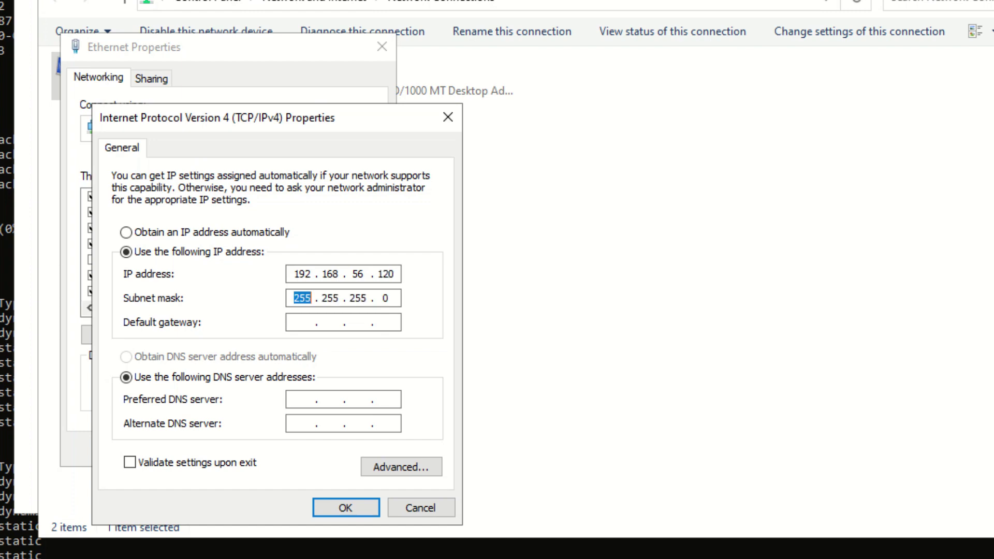
key(Tab)
text(192 . 168 . 56 . 1)
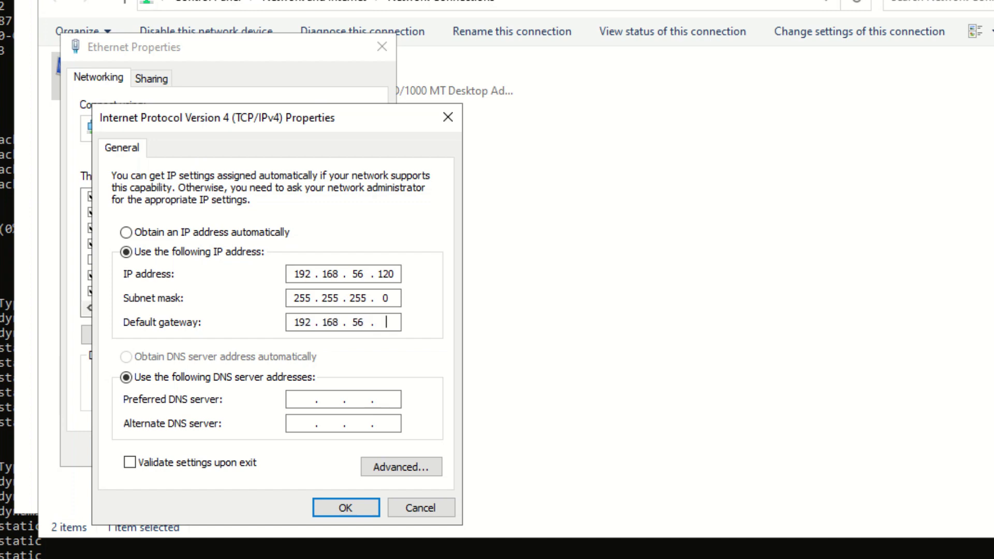
click(305, 399)
text(8.8.8.8)
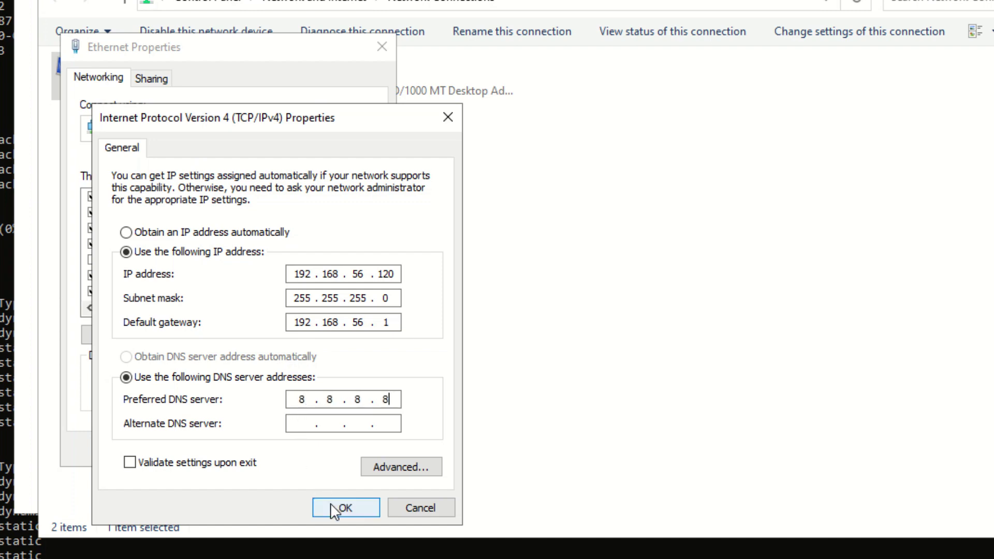
click(334, 508)
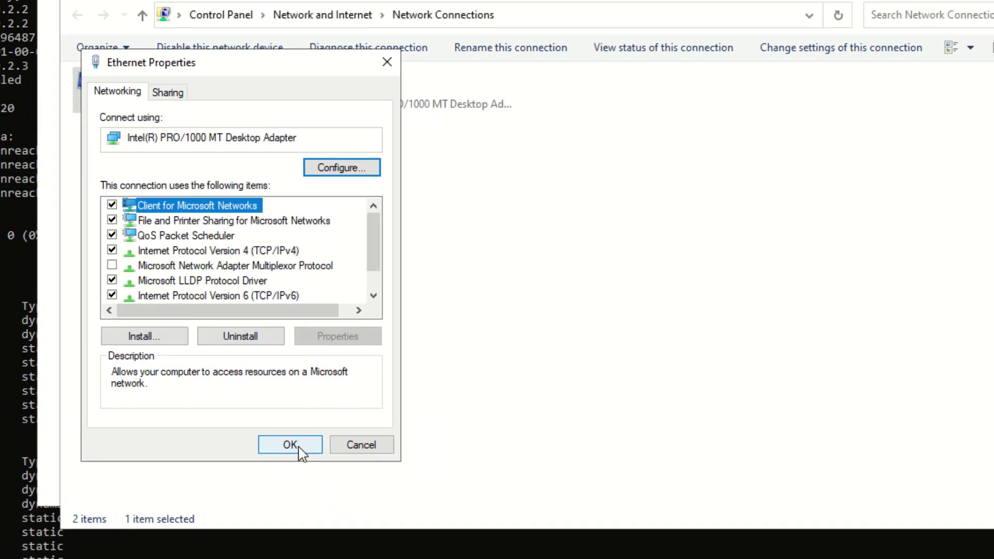
click(298, 456)
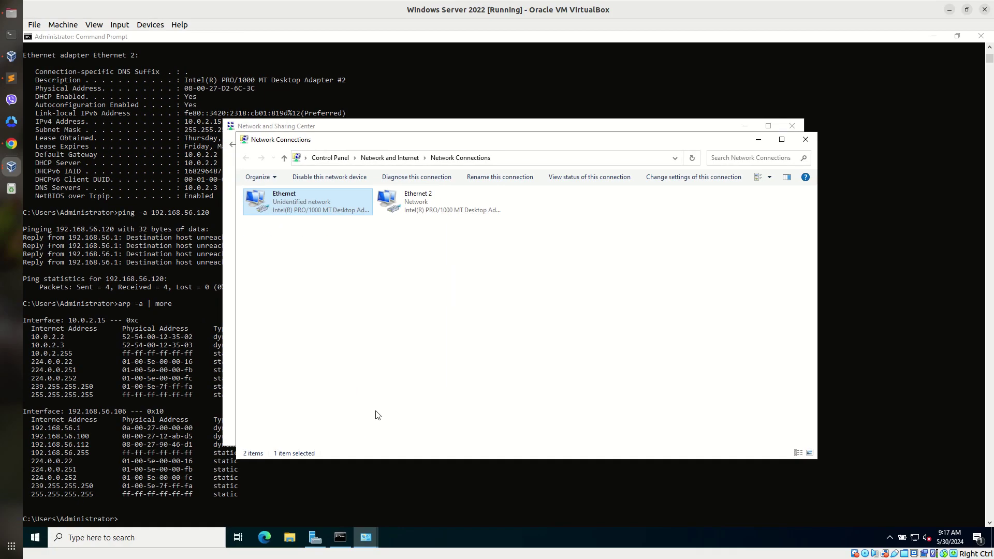
click(171, 487)
Clear the console with cls and run ipconfig to confirm Ethernet now shows 192.168.56.120.
text(cls)
key(Return)
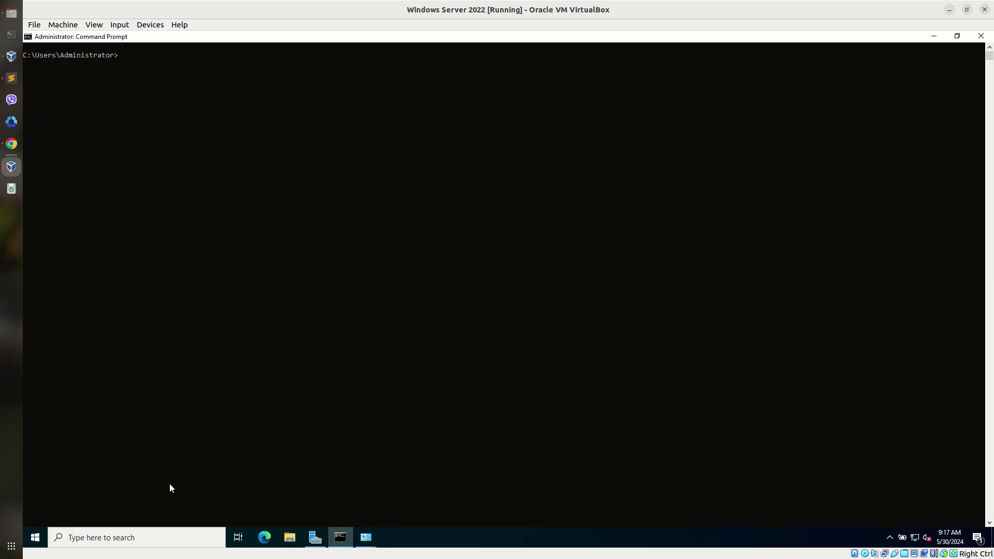
text(ipconfig)
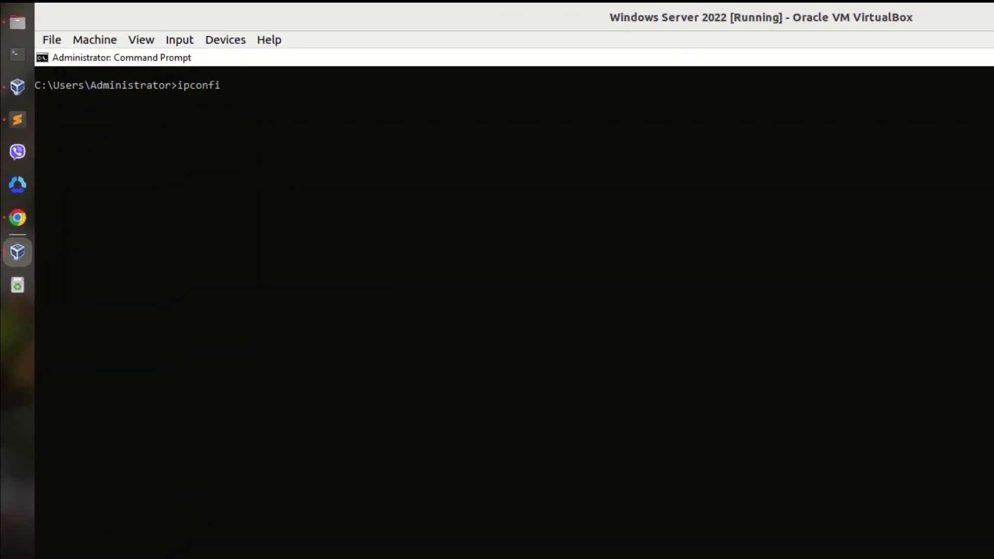
key(Return)
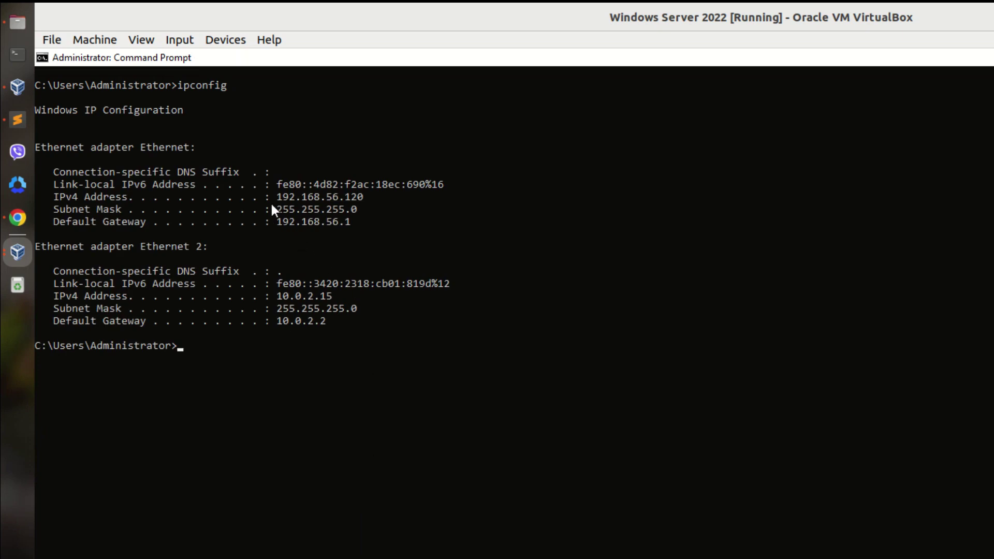
drag(271, 197, 346, 197)
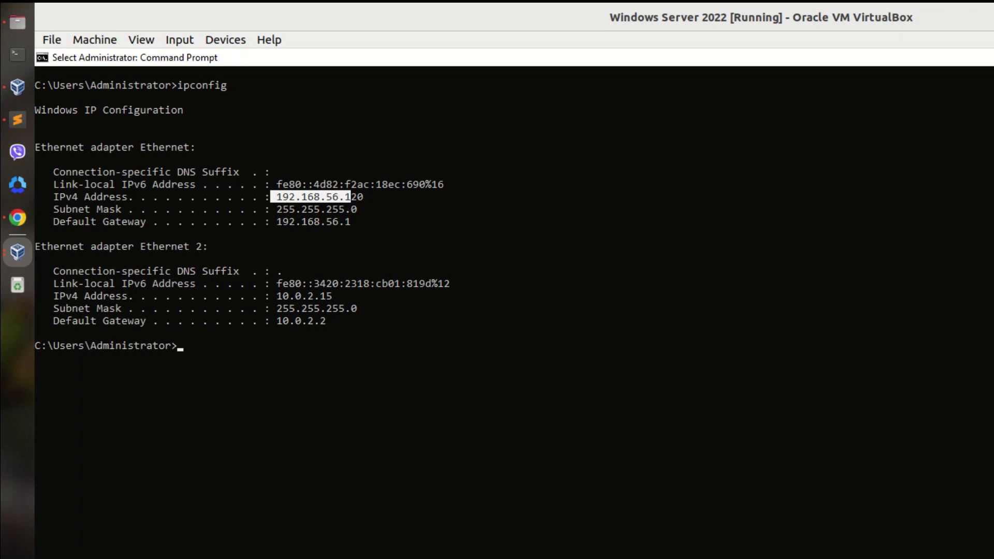
right_click(415, 426)
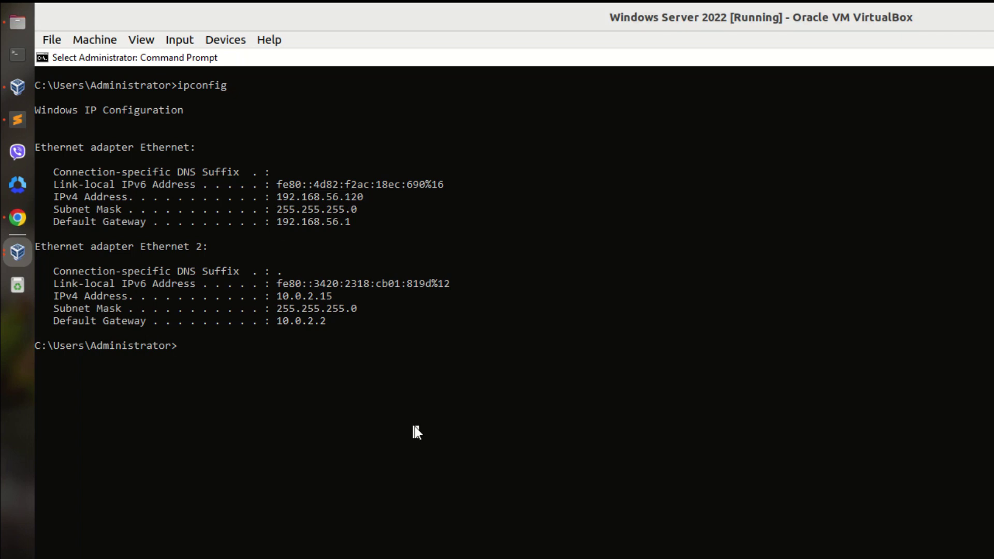
Ping youtube.com twice, with the repeat ping showing 0% loss.
text(ping youtube.com)
key(Return)
click(260, 443)
right_click(261, 444)
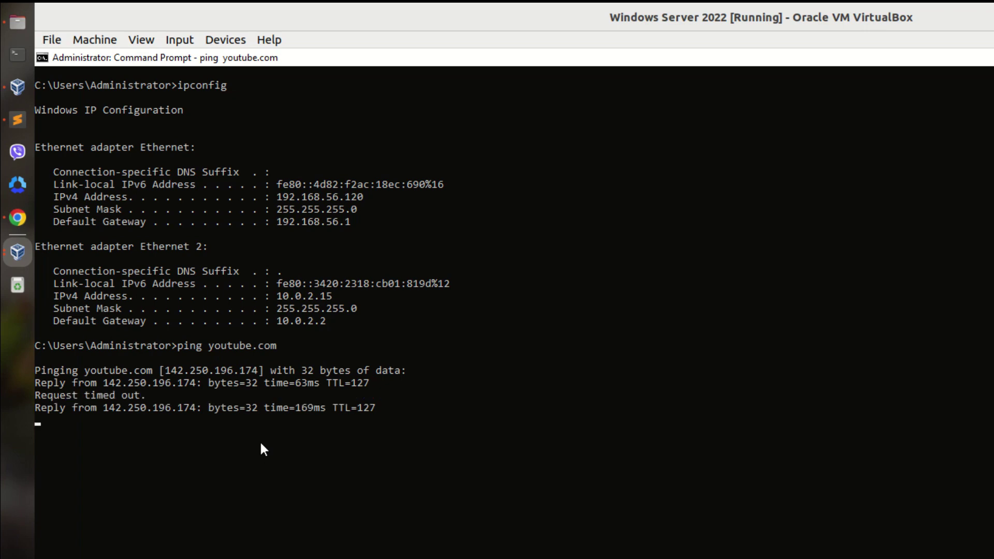
key(Return)
key(Return)
key(Up)
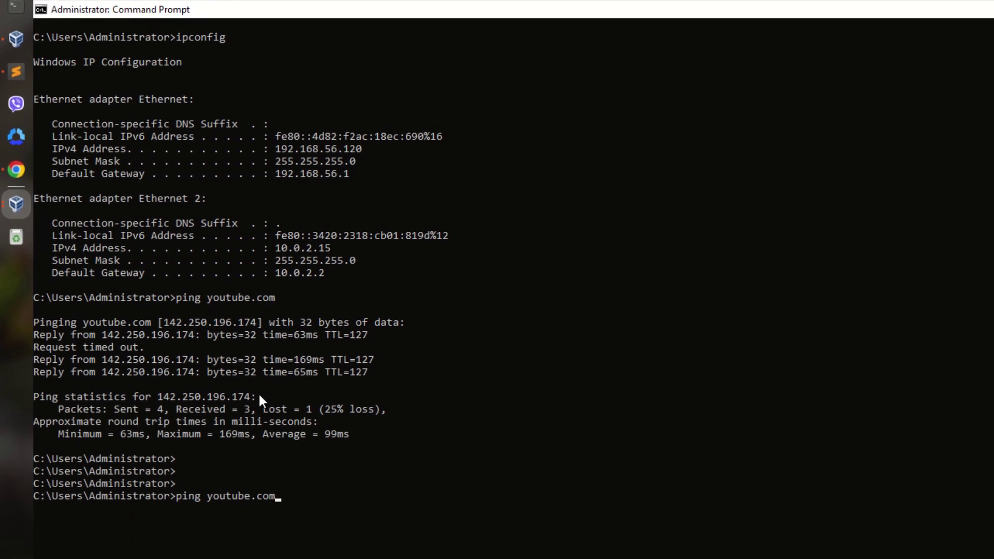
key(Return)
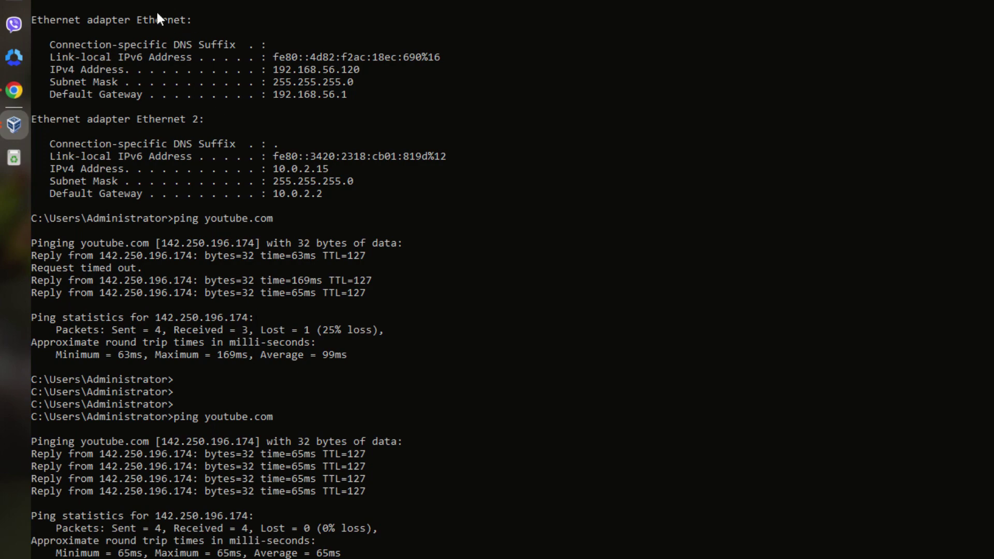
Switch to the Windows 10 VM and clear its Command Prompt with cls.
click(14, 124)
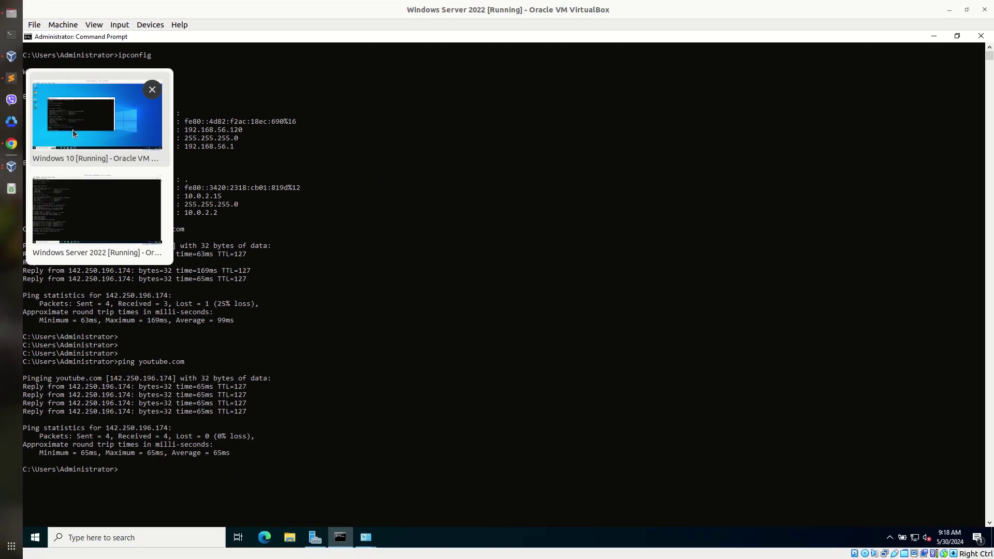
click(74, 133)
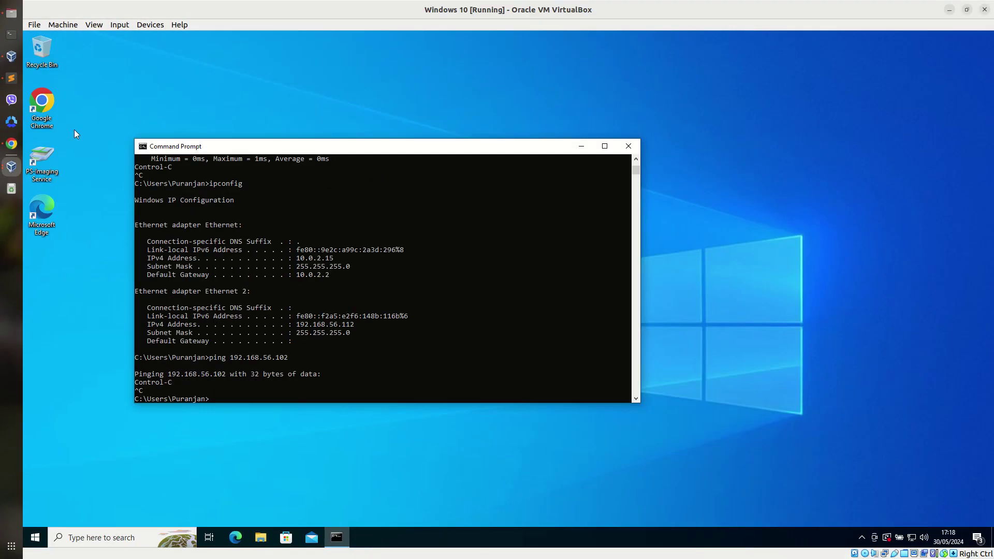
click(245, 374)
text(clear)
key(Return)
text(cls)
key(Return)
Ping the server at 192.168.56.120 with 0% loss, then run ipconfig showing Ethernet 2 at 192.168.56.112.
text(ping )
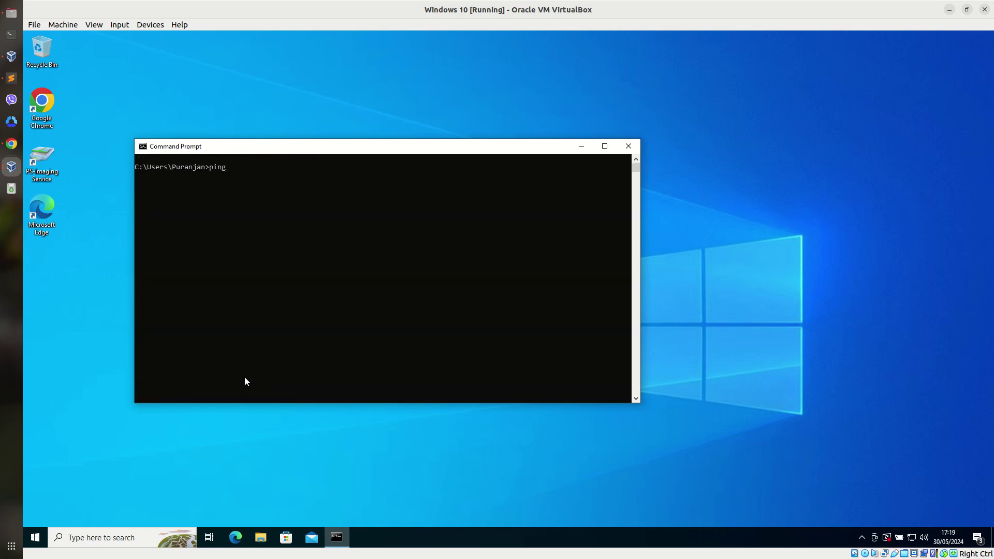
text(192.168.56.120)
key(Return)
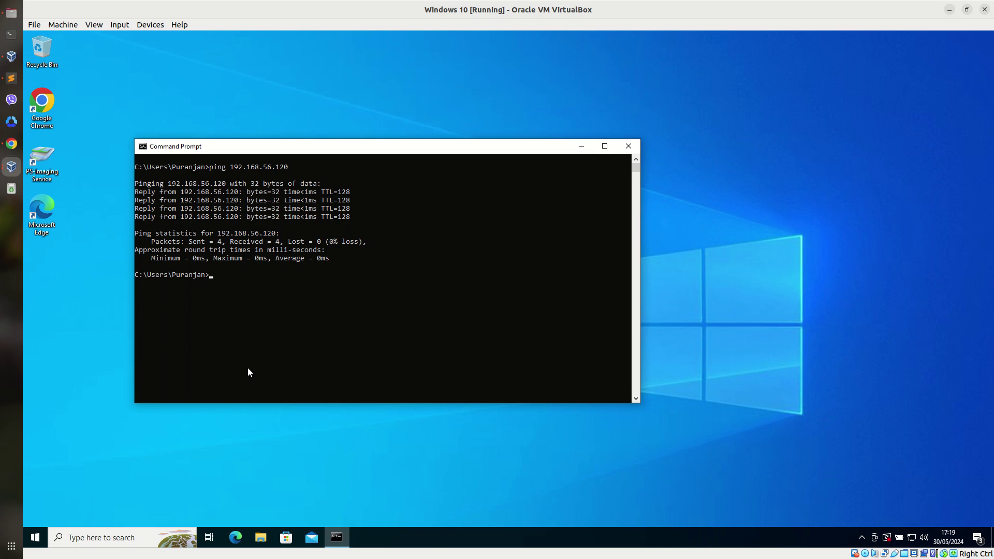
text(ipconfig)
key(Return)
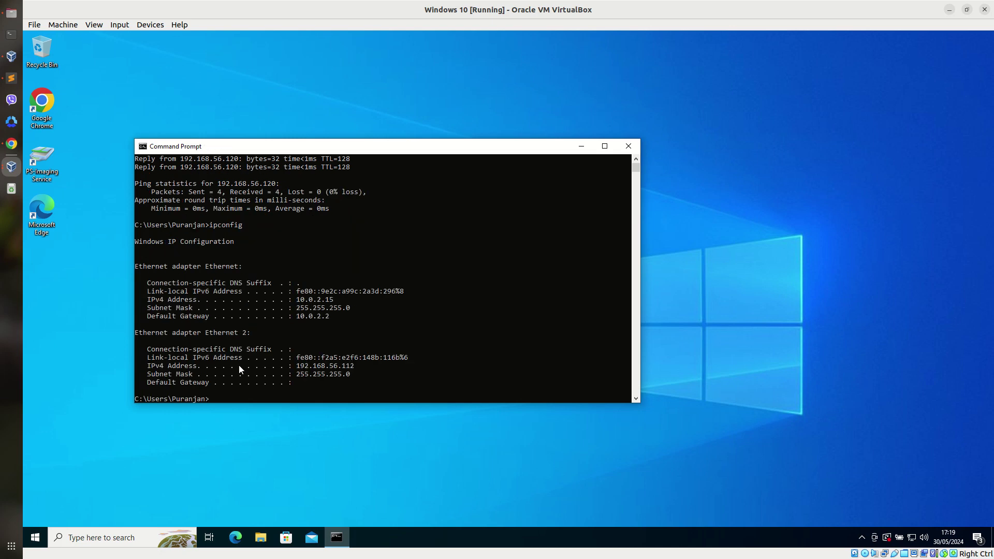
Back on the Windows Server 2022 VM, ping 192.168.56.112 and receive all four replies with 0% loss.
click(11, 166)
click(95, 197)
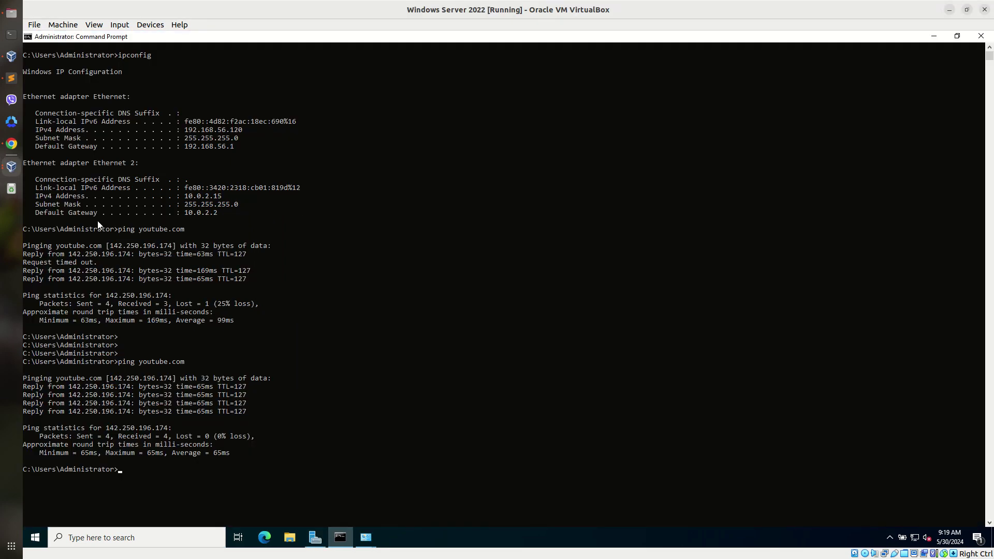
text(ping 192.168.56.112)
key(Return)
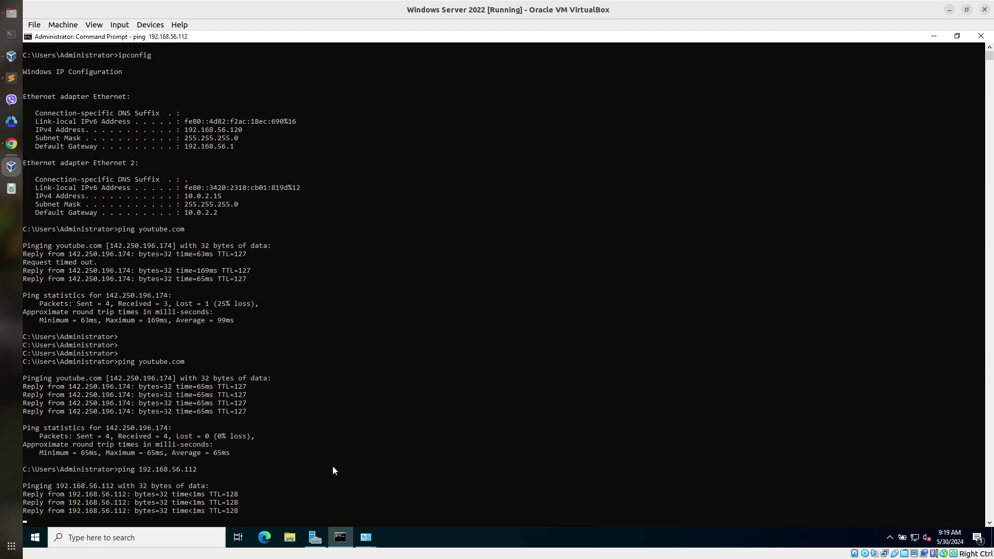
key(Return)
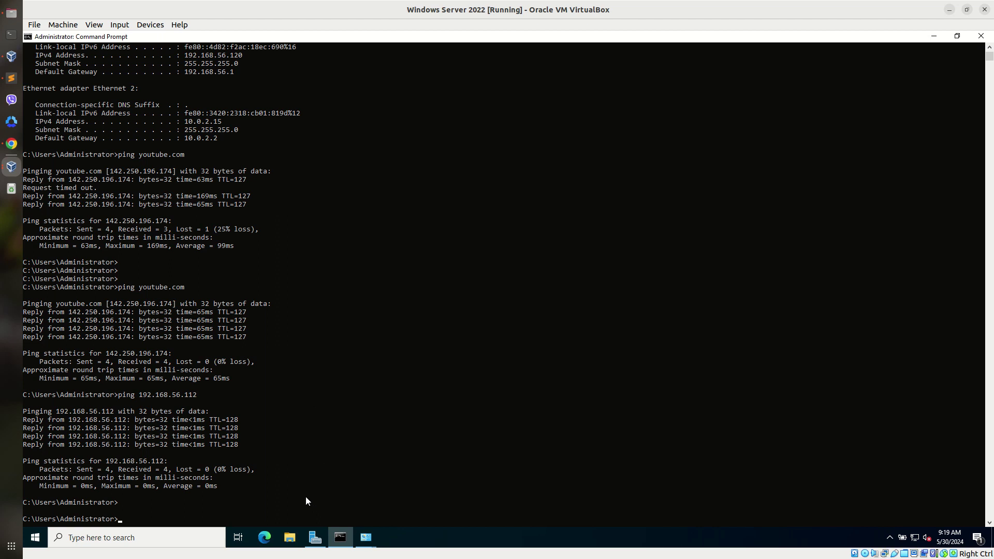
Launch Windows Defender Firewall with Advanced Security by searching 'fire' and maximise its window.
click(35, 537)
text(fire)
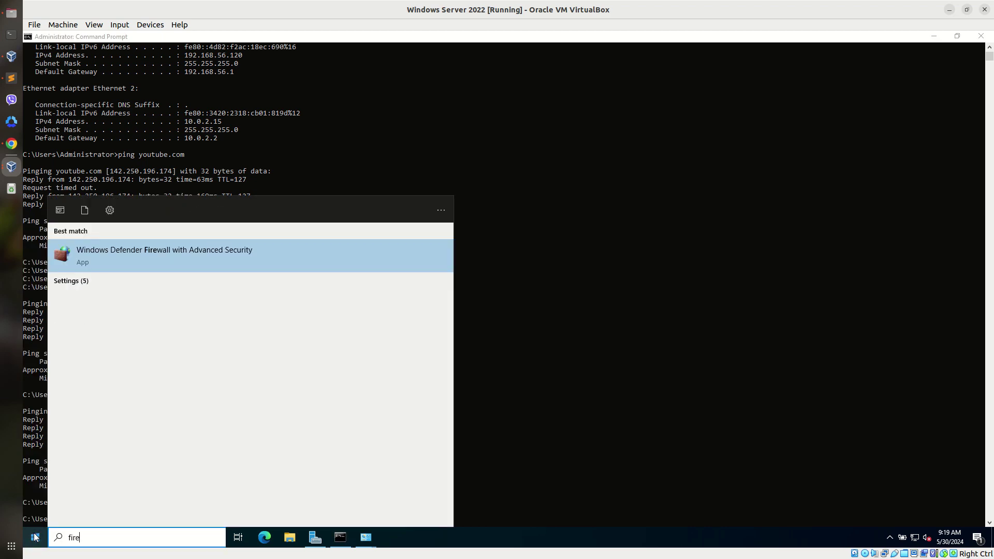
key(Return)
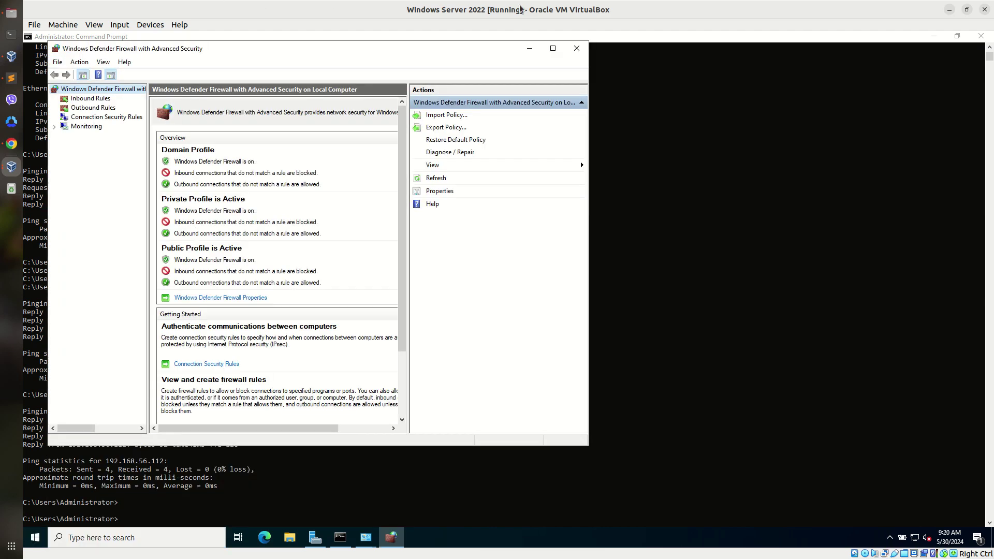
click(552, 49)
Show Inbound Rules, widen the Name column, and locate the Private, Public and Domain Echo Request ICMPv4-In rules.
click(52, 85)
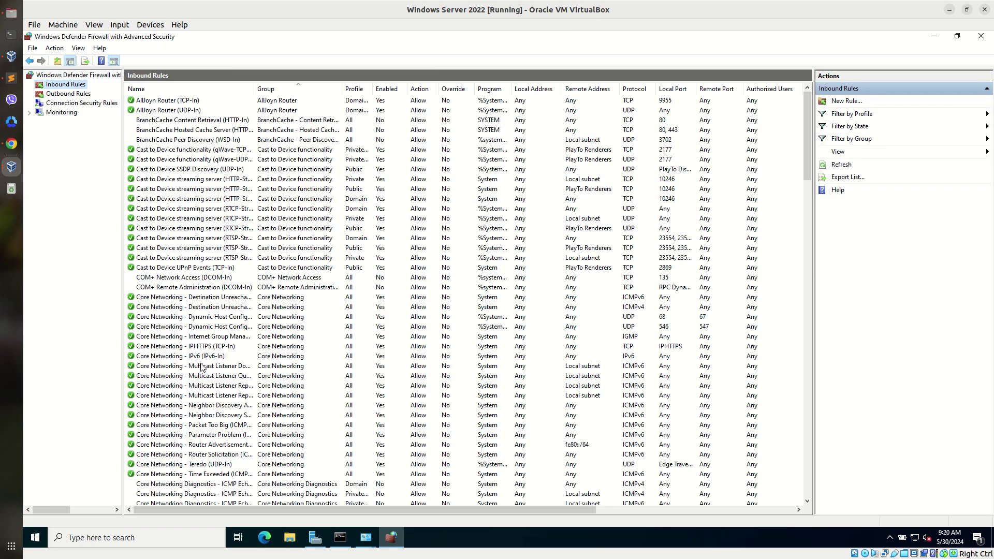
scroll(295, 150, down, 9)
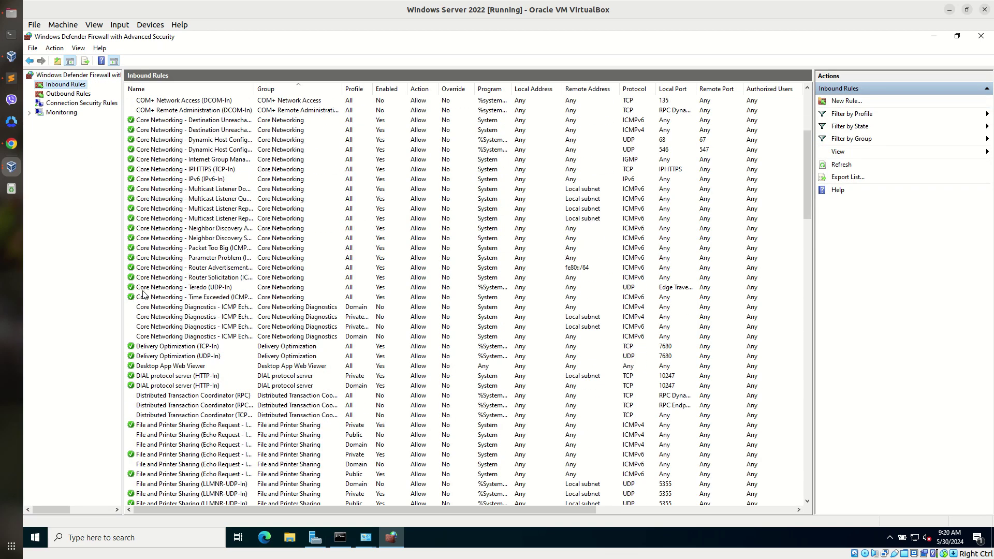
drag(254, 89, 345, 88)
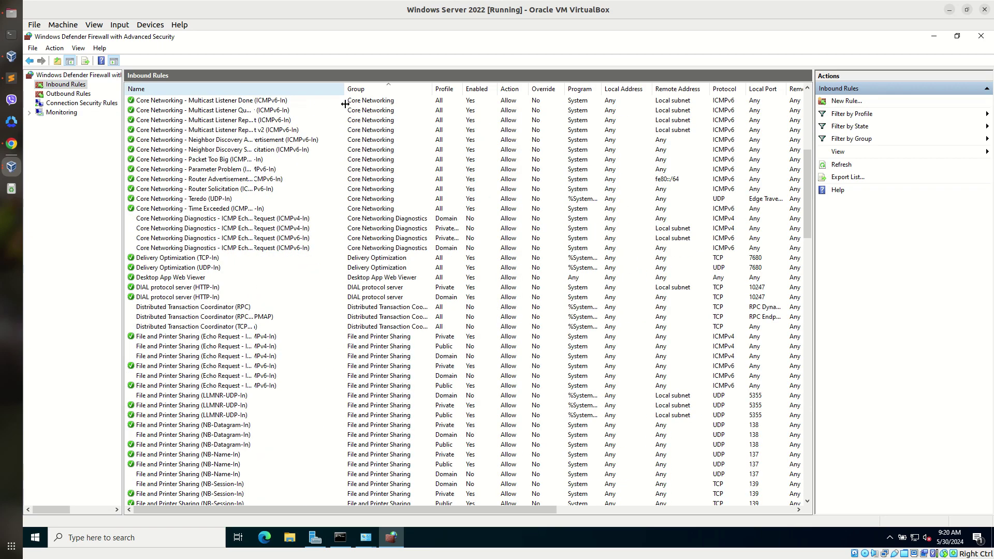
click(157, 337)
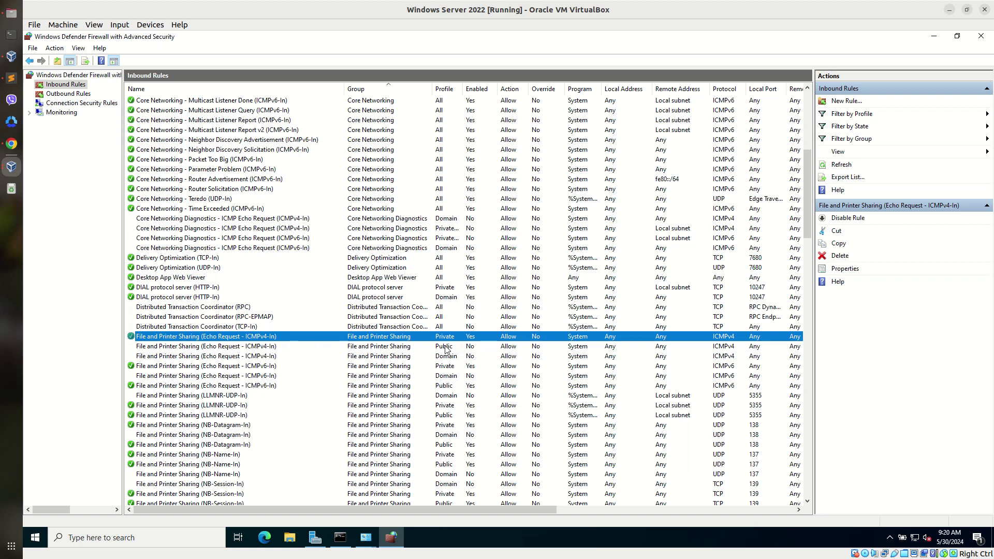
click(445, 346)
click(447, 357)
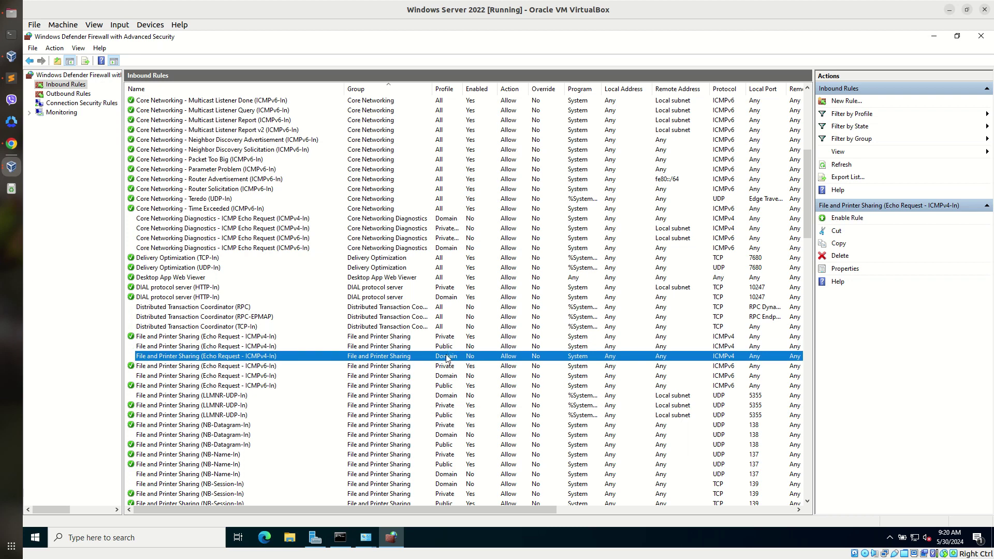
click(224, 338)
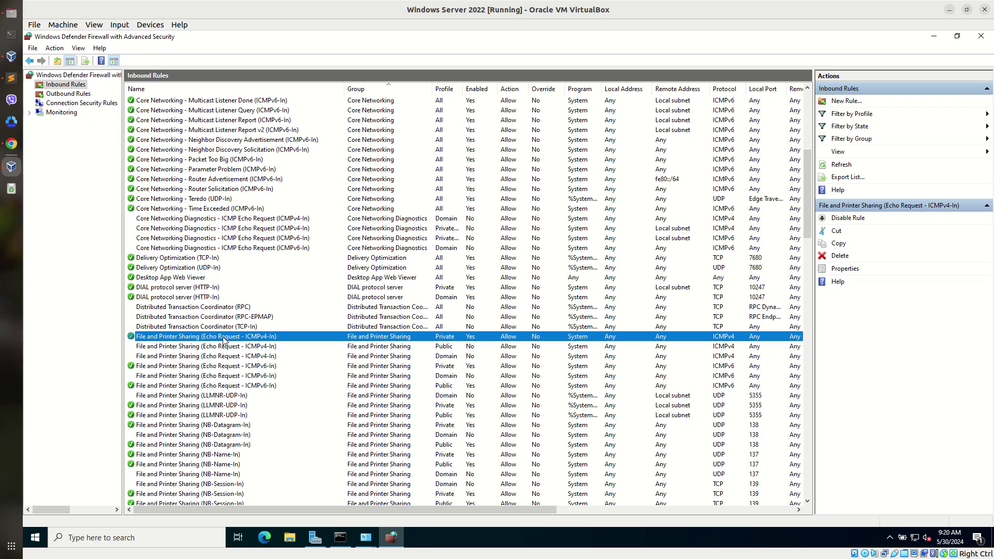
Check the Private Echo Request ICMPv4-In rule's properties, confirming it is already enabled.
right_click(224, 340)
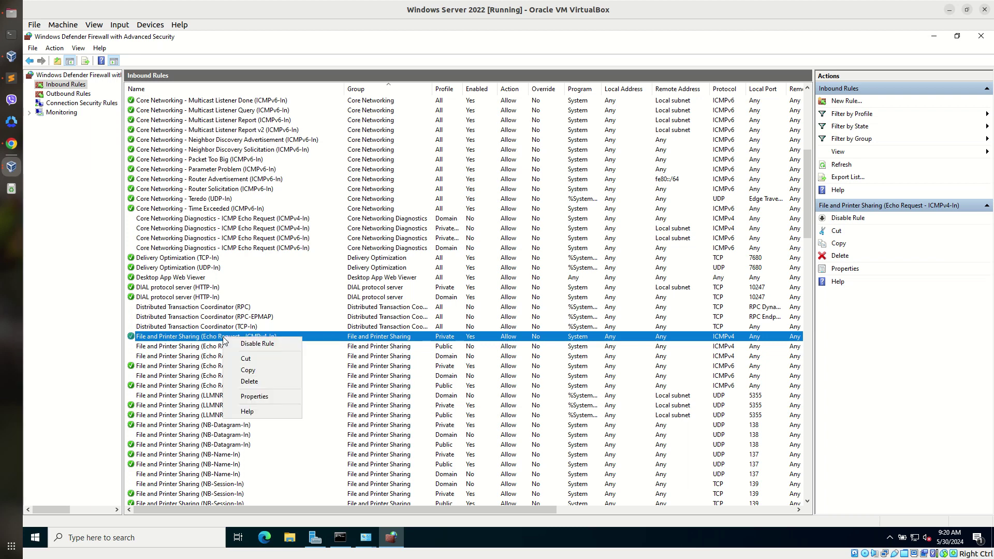
click(254, 397)
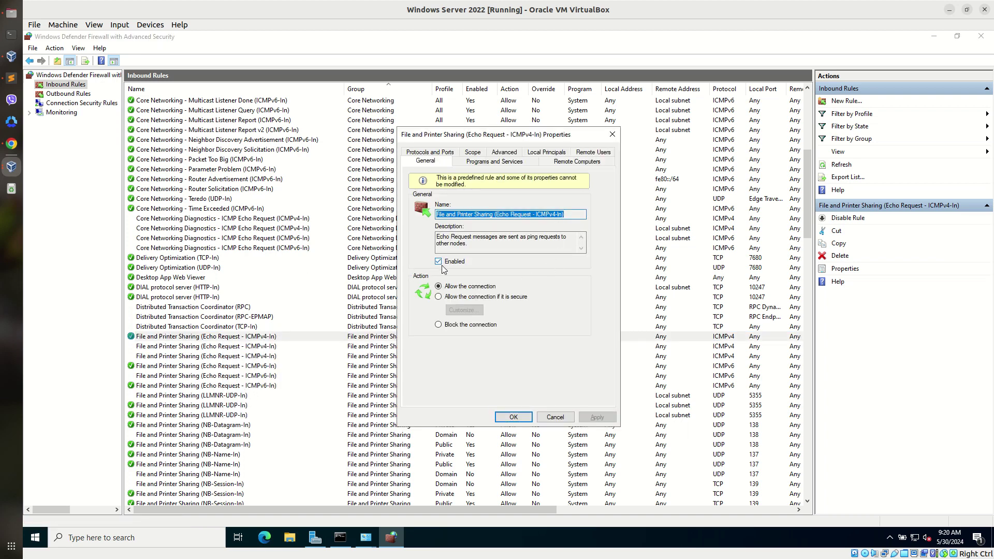
click(527, 416)
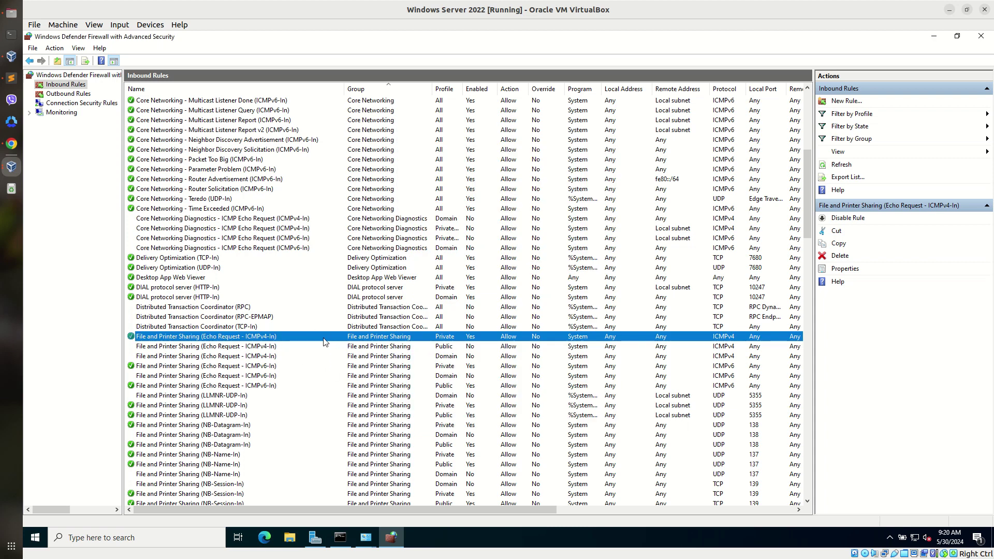
Enable the Public Echo Request ICMPv4-In rule in its properties and apply.
click(269, 346)
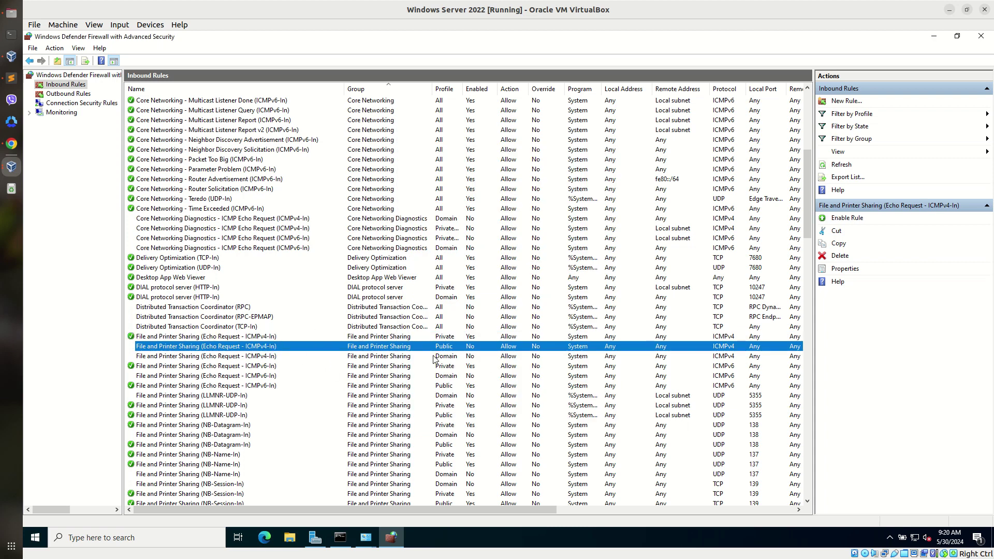
right_click(315, 352)
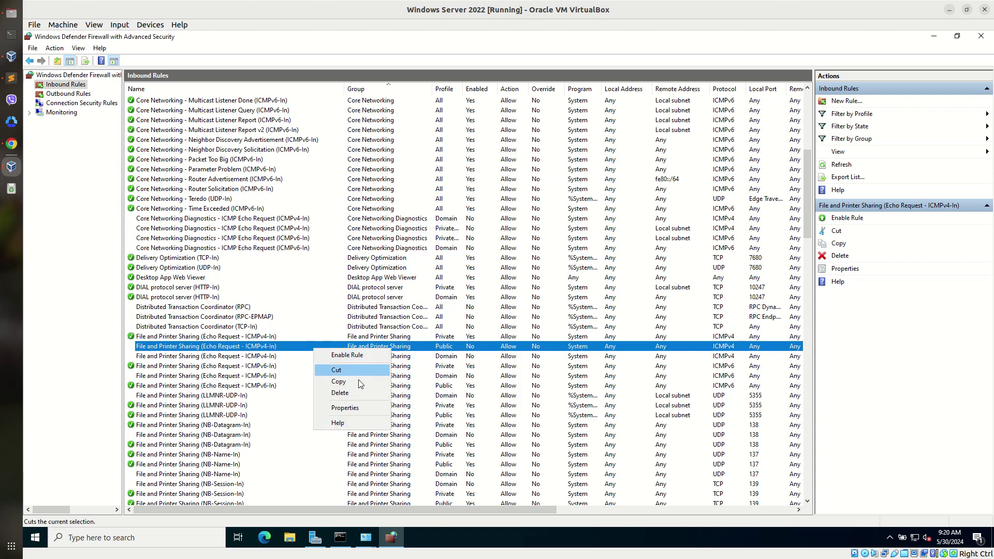
click(355, 407)
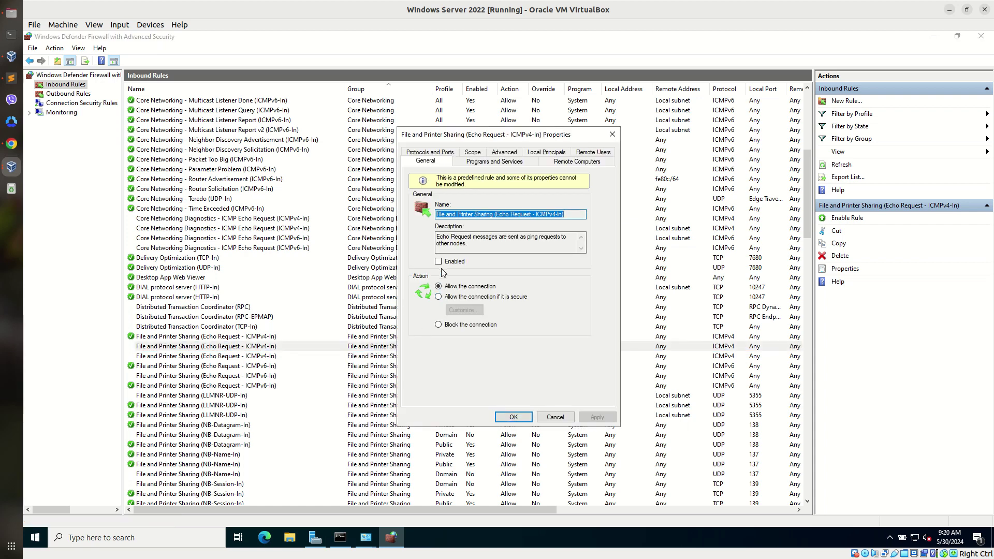
click(438, 261)
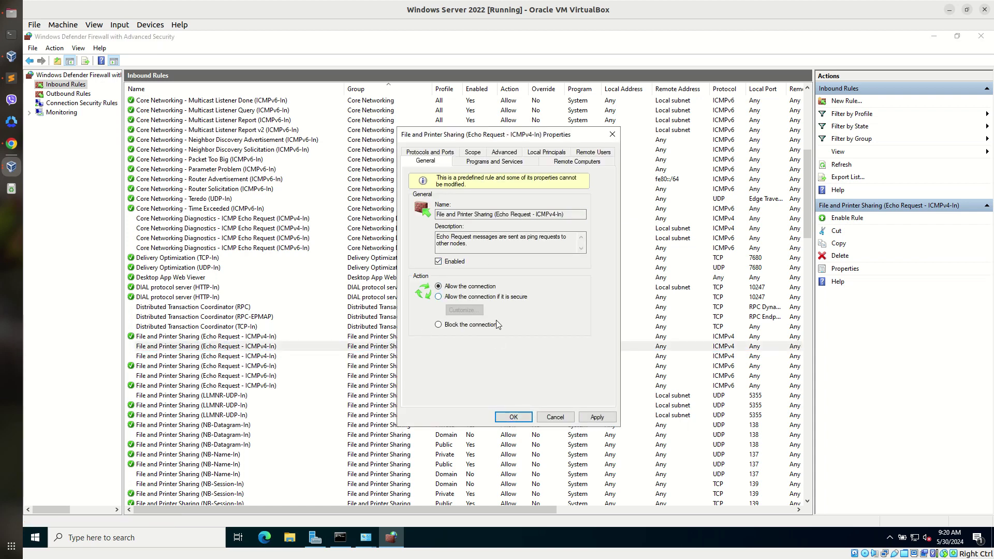
click(602, 417)
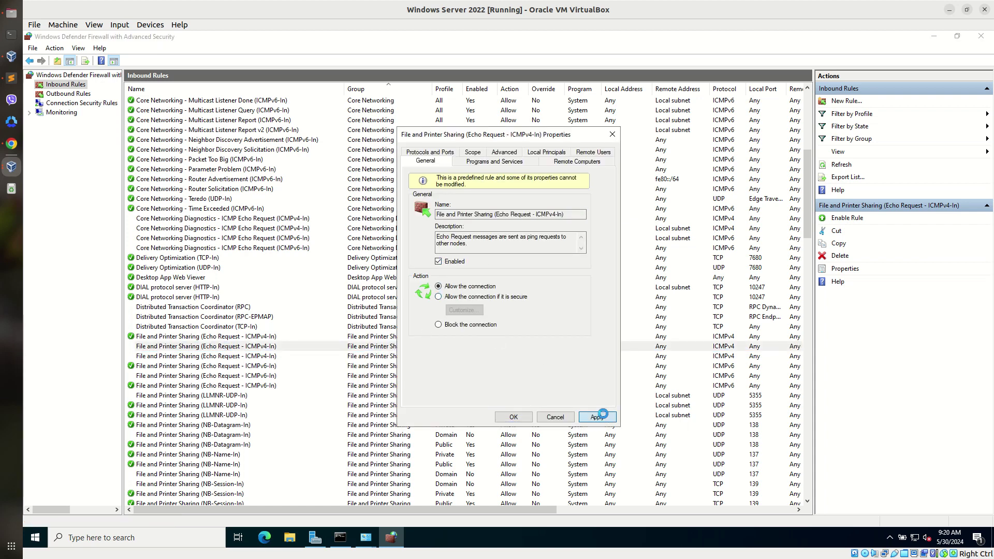
click(513, 417)
Enable the Domain Echo Request ICMPv4-In rule in its properties and apply.
click(188, 357)
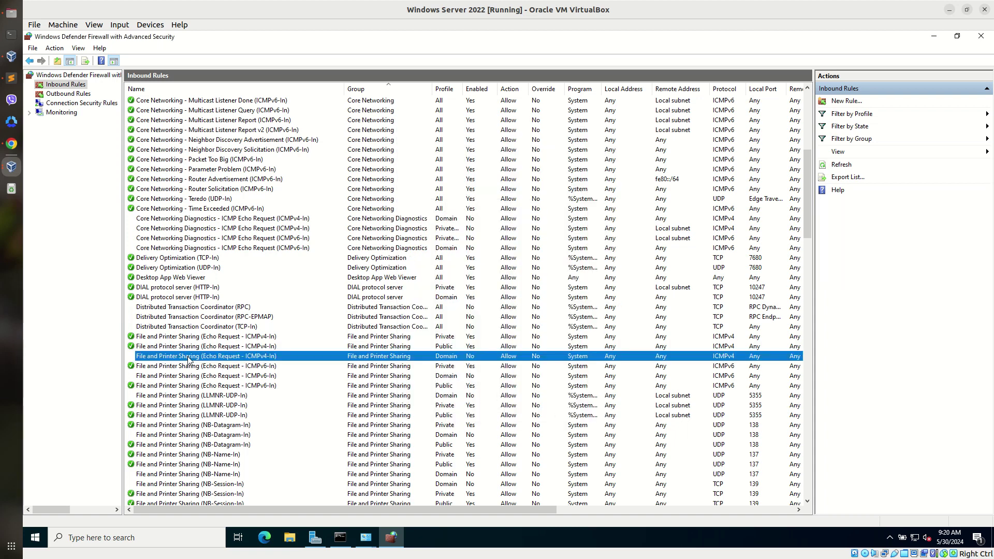
right_click(189, 357)
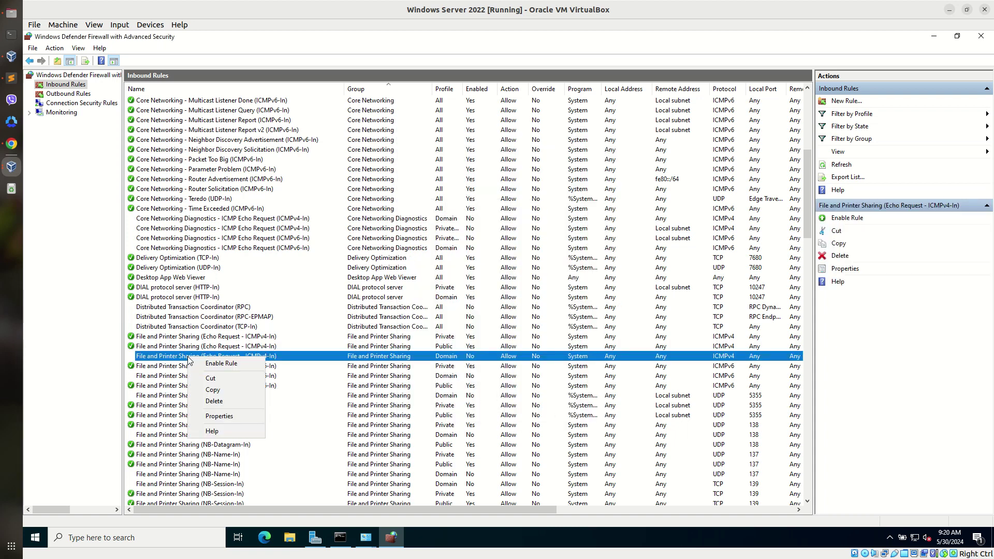
click(207, 414)
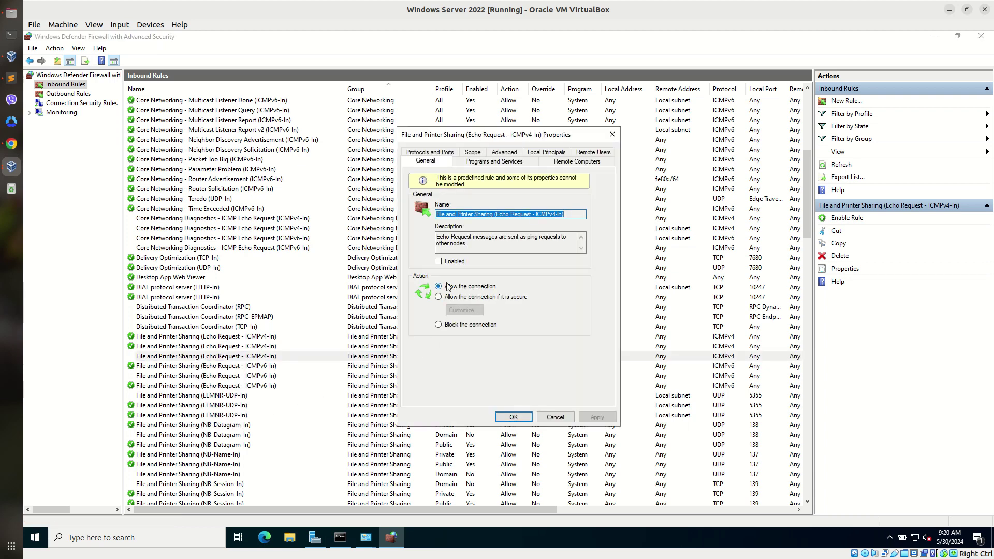
click(441, 263)
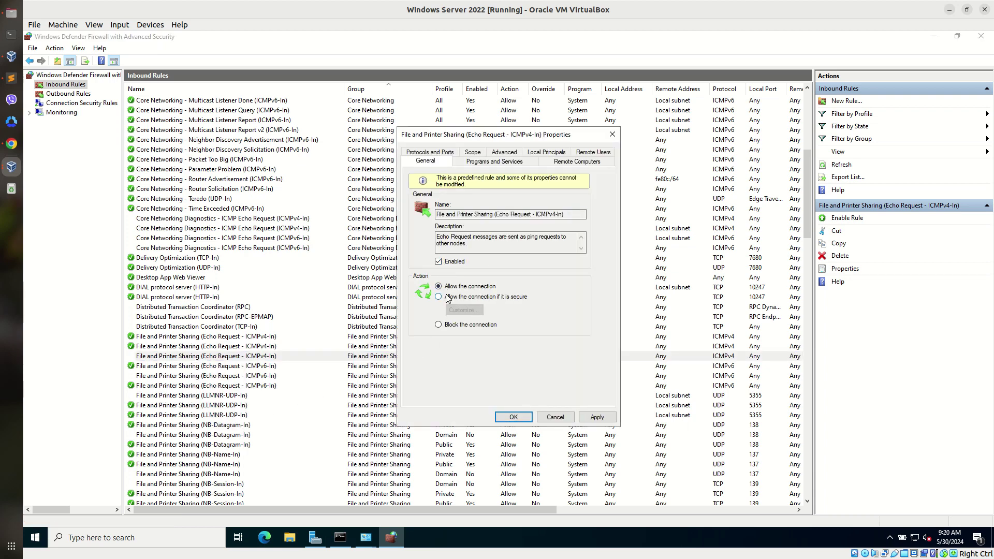
click(596, 418)
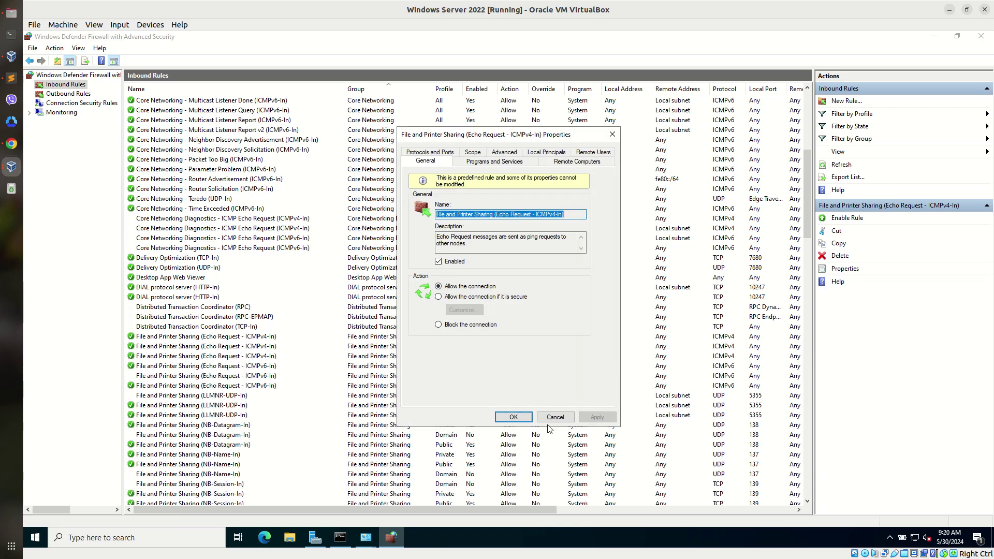
click(513, 417)
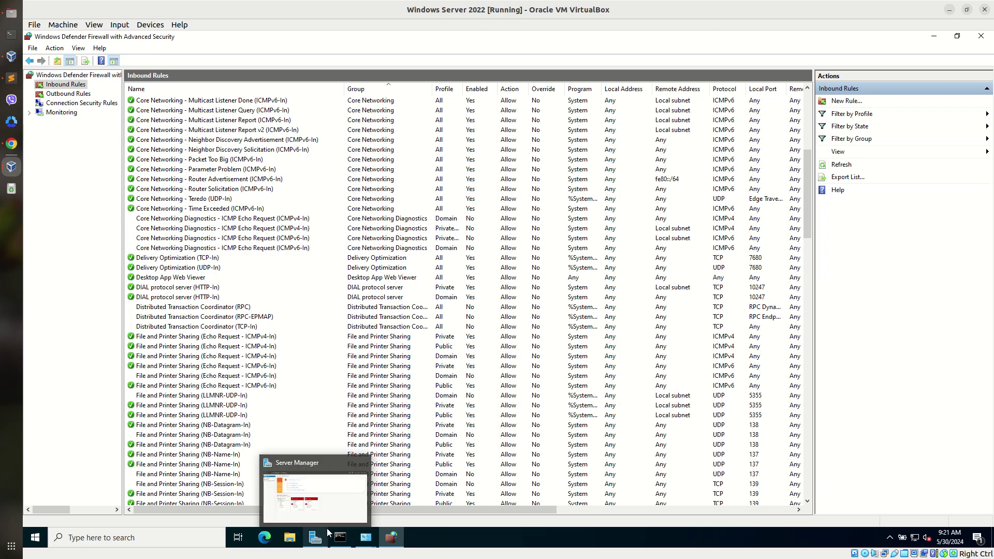
Return to the Administrator Command Prompt showing the 0% loss ping to 192.168.56.112.
click(338, 538)
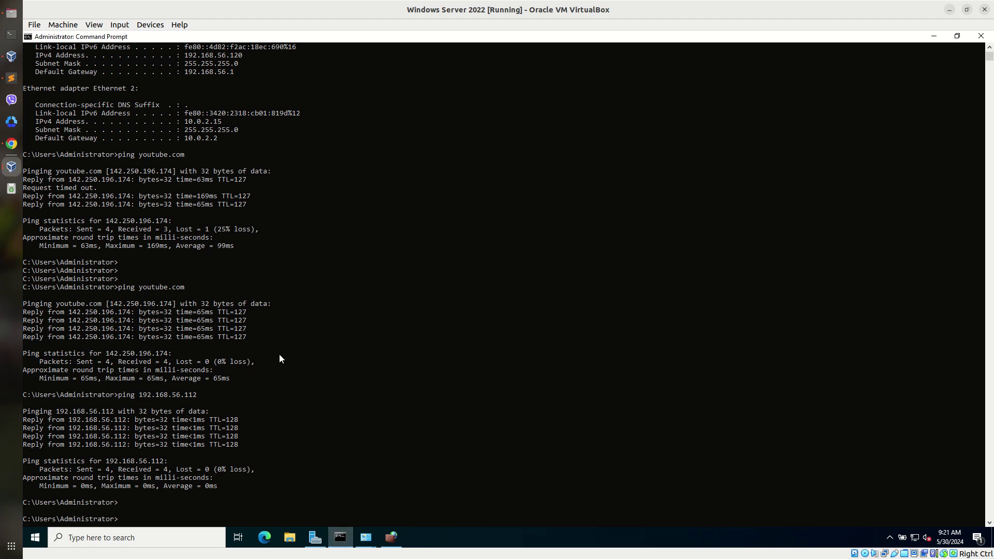